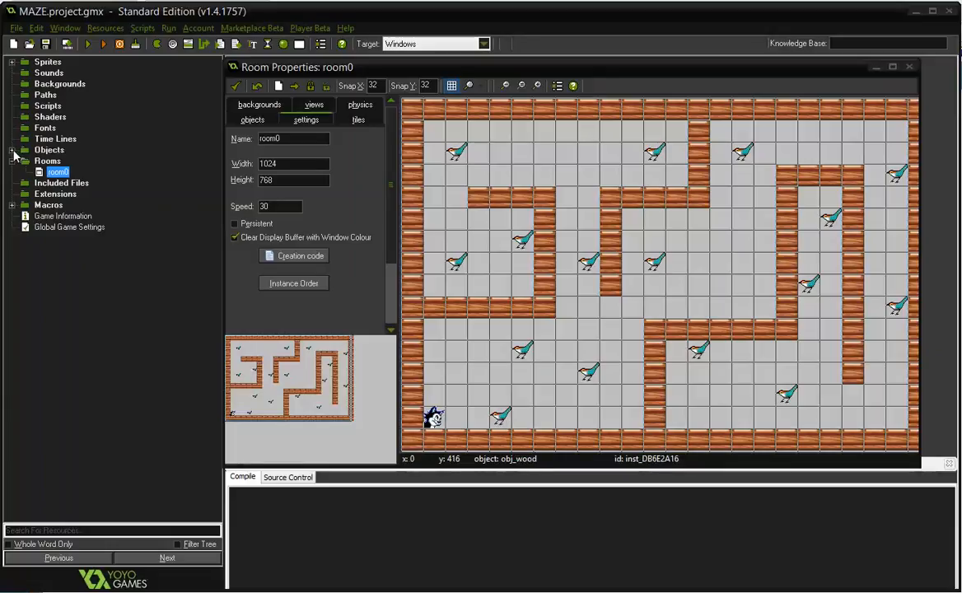
# Step: Review the properties of obj_bird, including its Solid setting, and close them
pyautogui.click(13, 152)
pyautogui.click(60, 183)
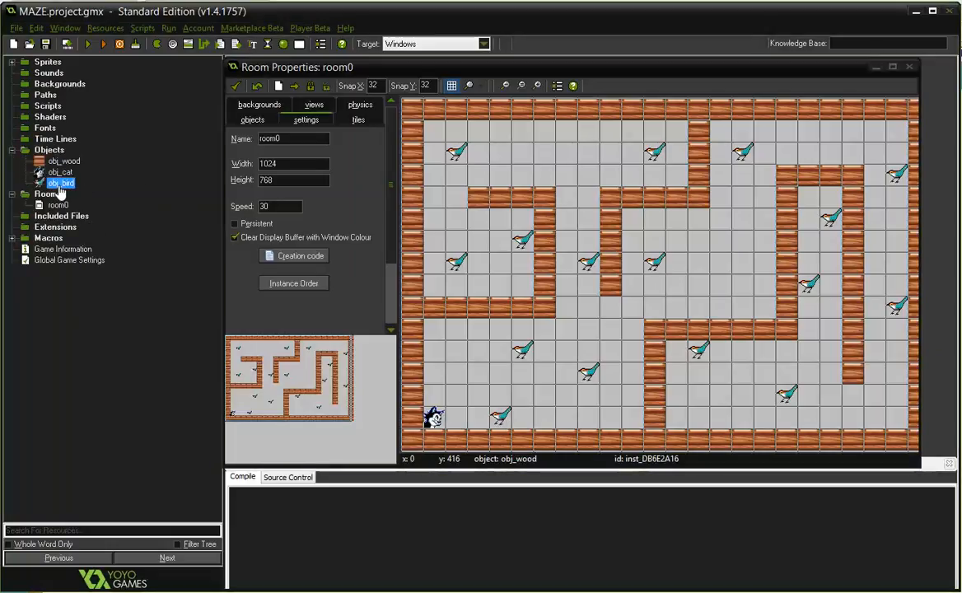
pyautogui.doubleClick(59, 184)
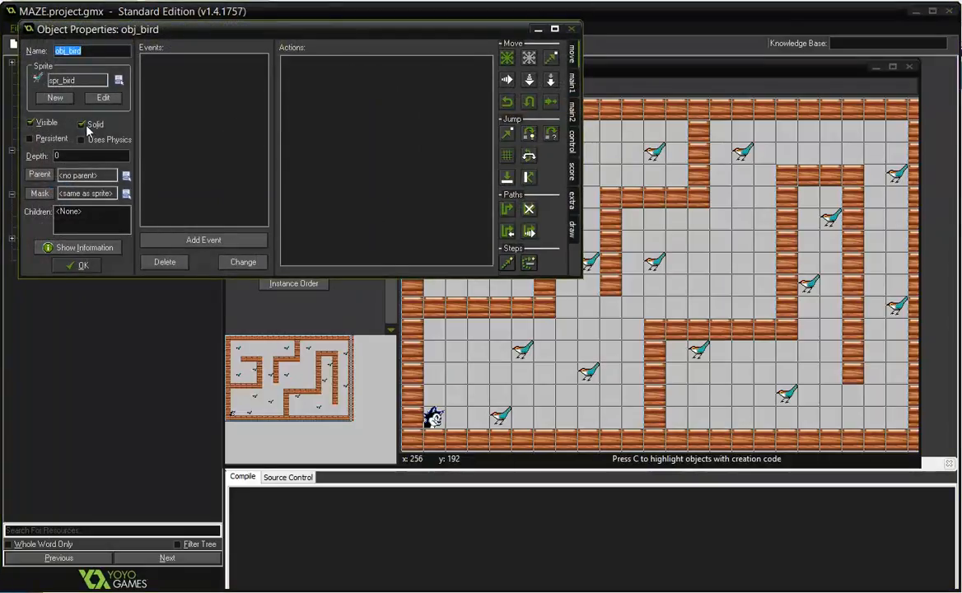
pyautogui.click(80, 266)
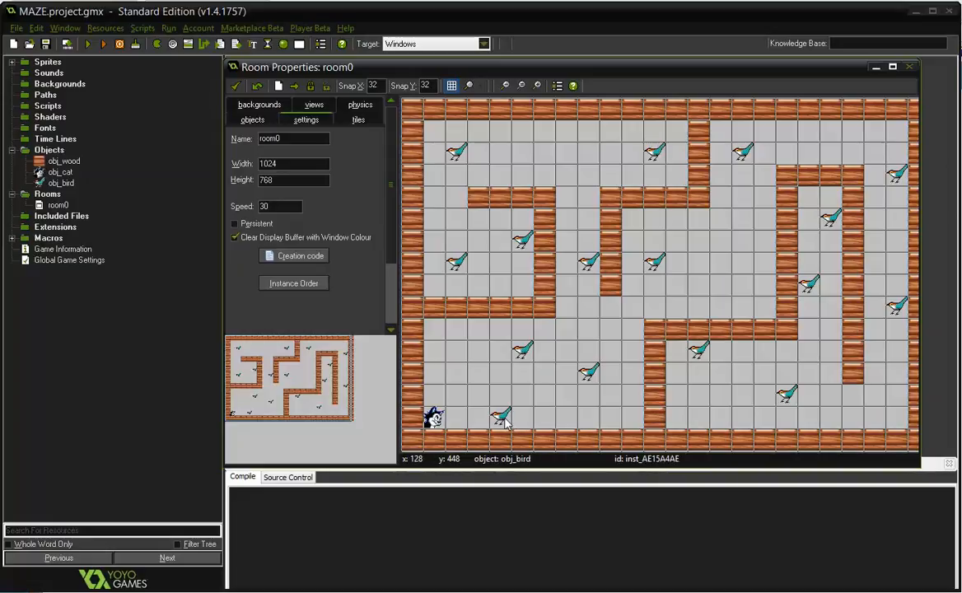
# Step: Add a collision event with obj_bird to the obj_cat object
pyautogui.doubleClick(59, 180)
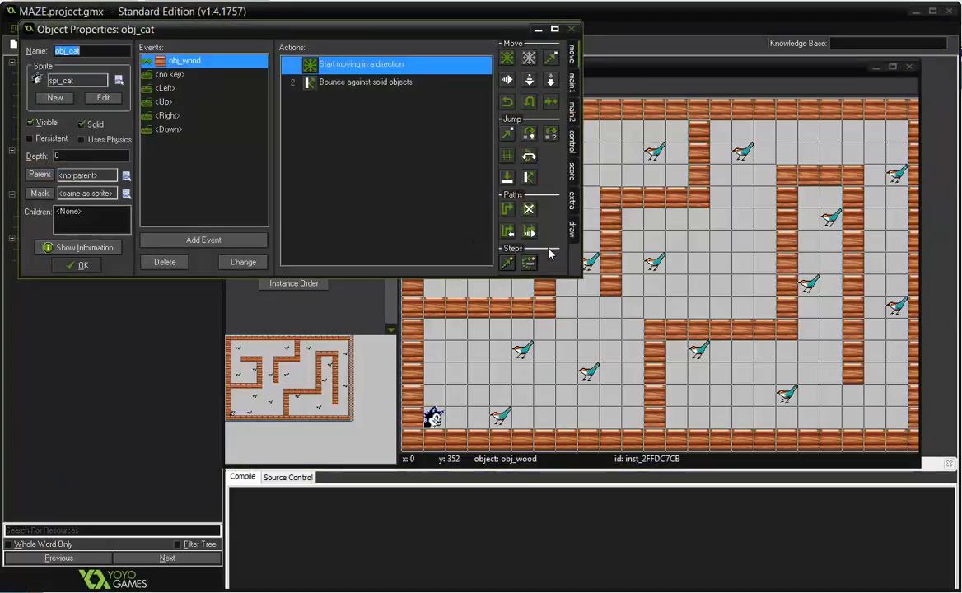
pyautogui.click(181, 238)
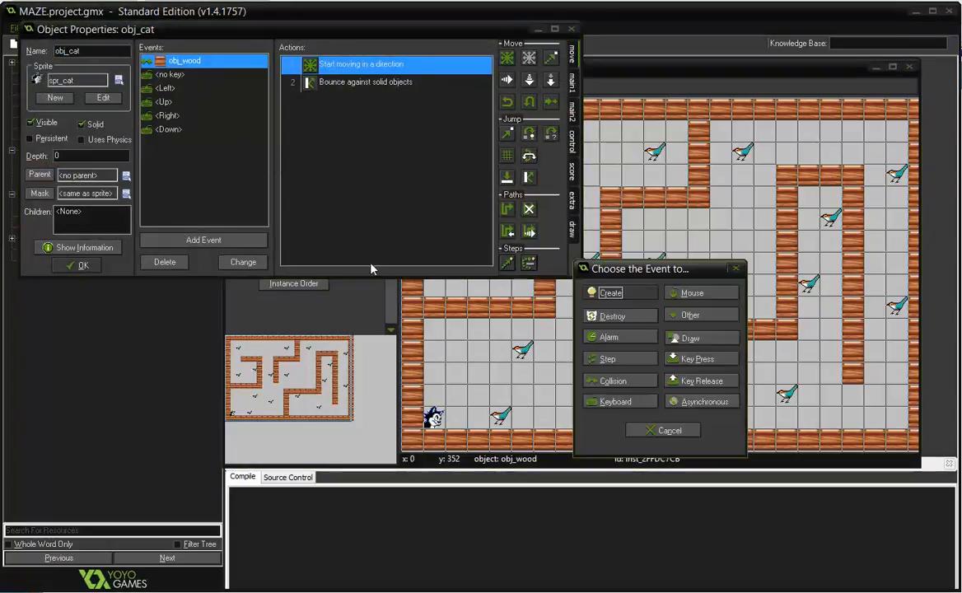
pyautogui.click(634, 383)
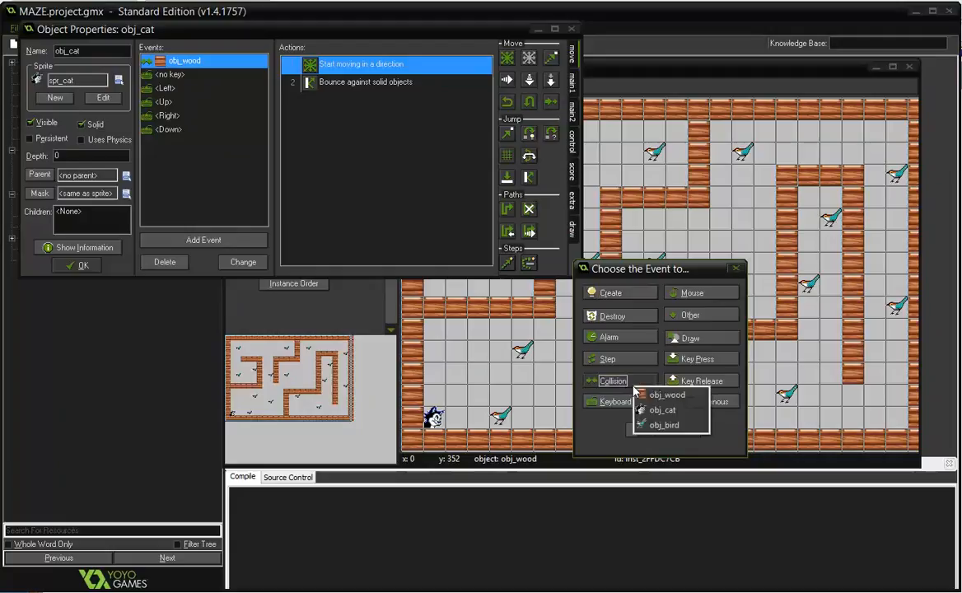
pyautogui.click(670, 425)
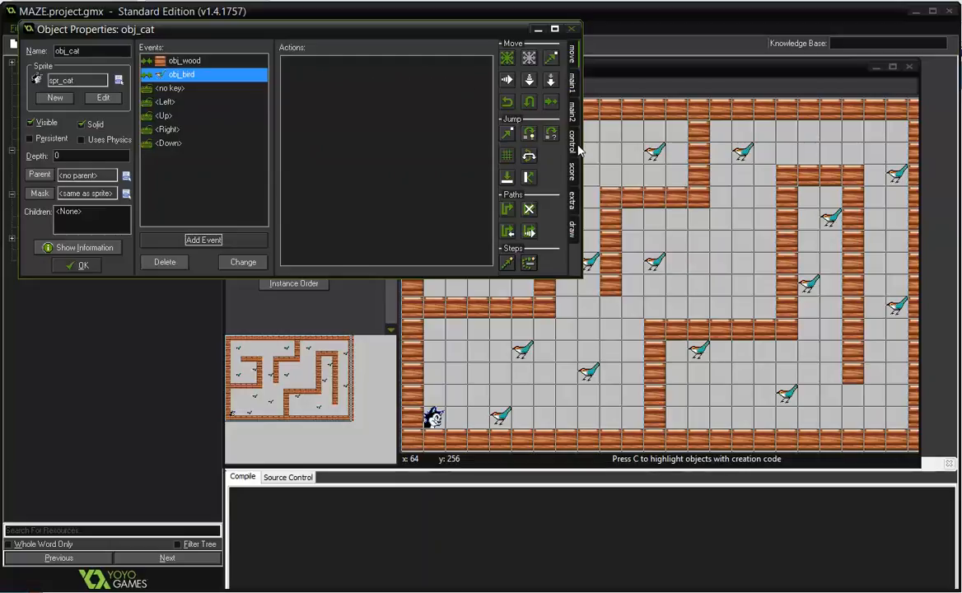
# Step: Add a Destroy Instance action applied to Other in obj_cat's collision event with obj_bird
pyautogui.click(573, 83)
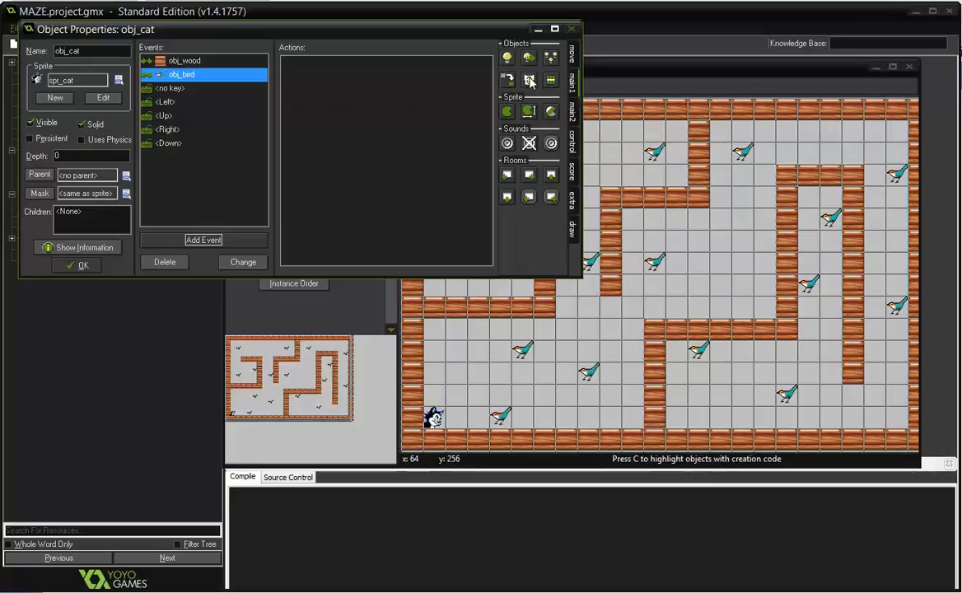
pyautogui.moveTo(530, 80); pyautogui.dragTo(405, 95)
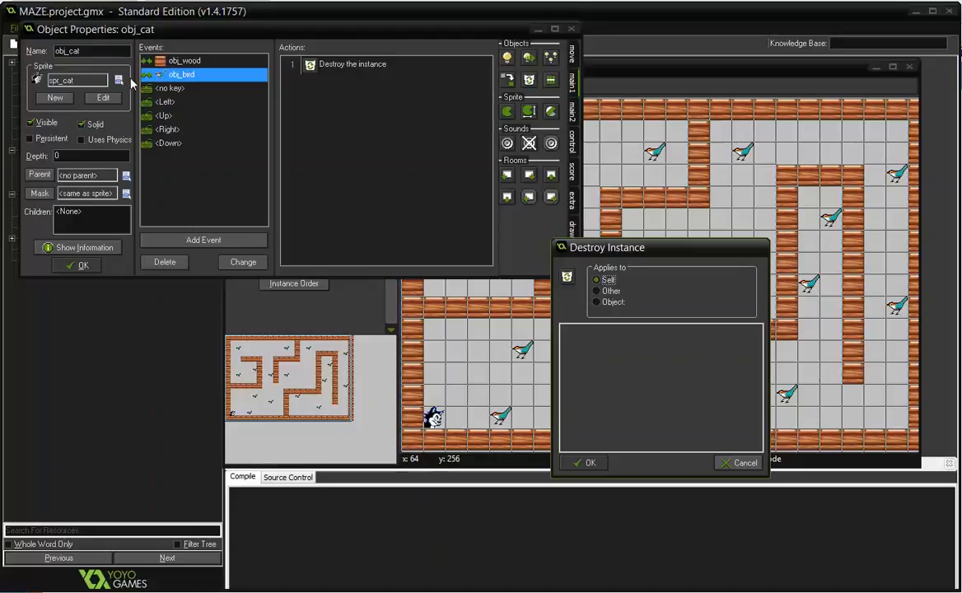
pyautogui.click(596, 293)
pyautogui.click(589, 463)
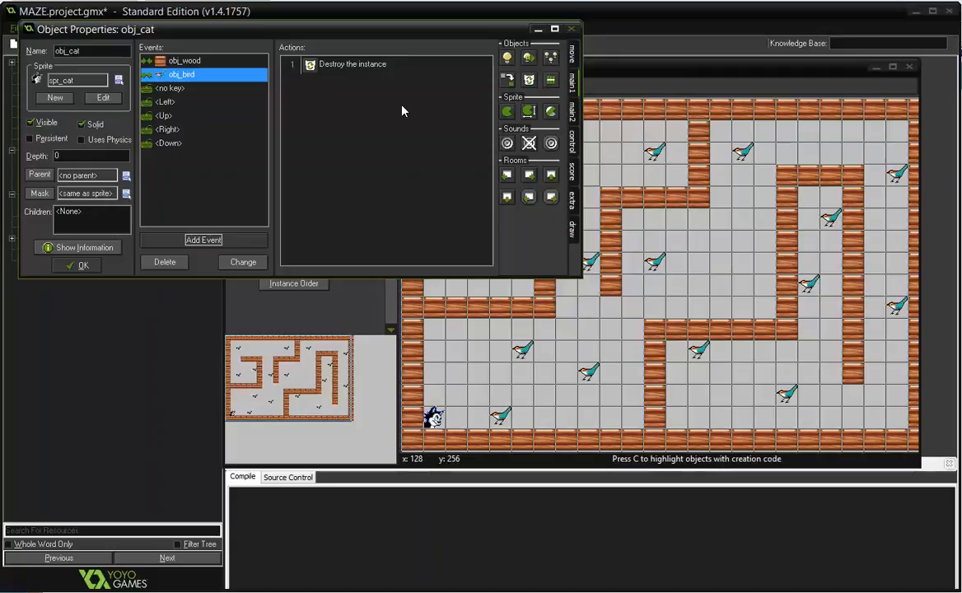
# Step: Add a Set Score action with a new score of 10, marked Relative, to the obj_bird collision event
pyautogui.click(572, 173)
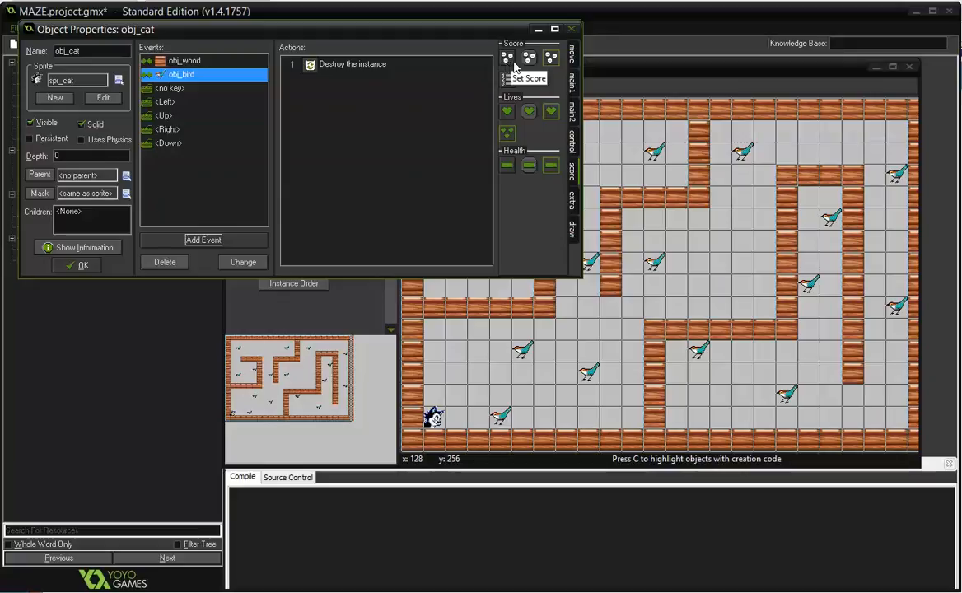
pyautogui.moveTo(508, 66); pyautogui.dragTo(387, 97)
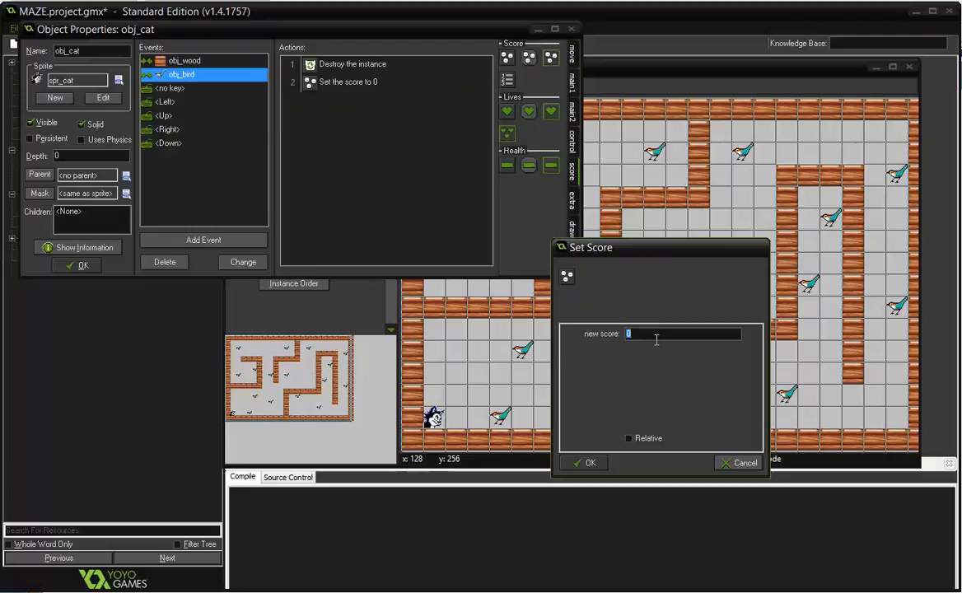
pyautogui.write('10')
pyautogui.click(631, 439)
pyautogui.click(586, 463)
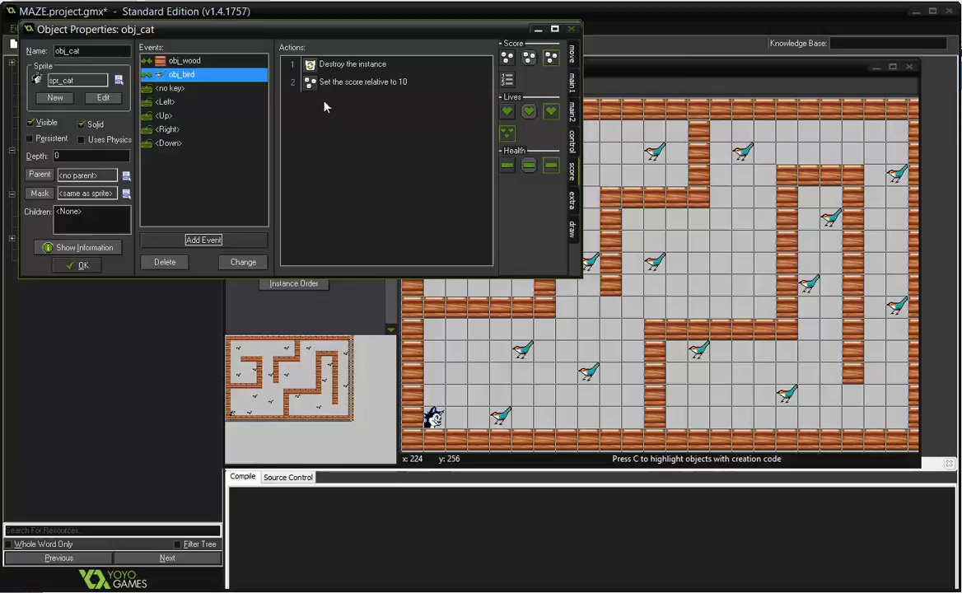
# Step: Add a Play Sound action with no sound assigned to the obj_bird collision event, accept obj_cat's changes and save the project
pyautogui.click(574, 83)
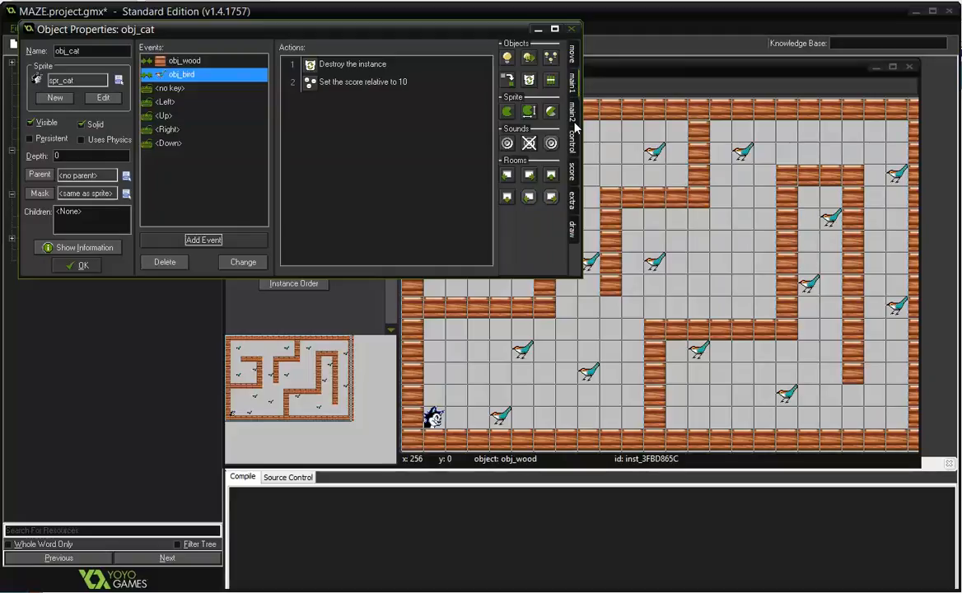
pyautogui.click(573, 115)
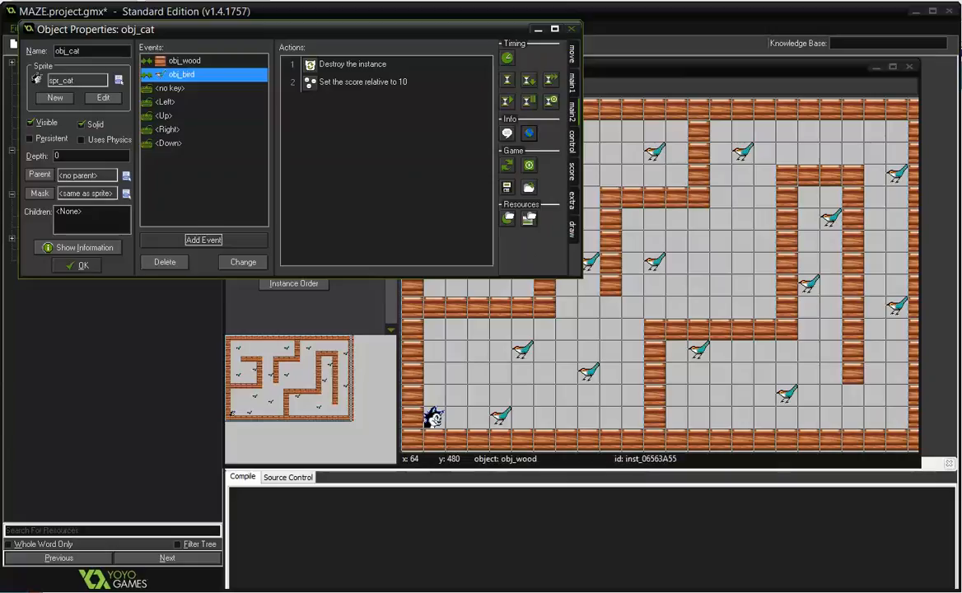
pyautogui.click(572, 82)
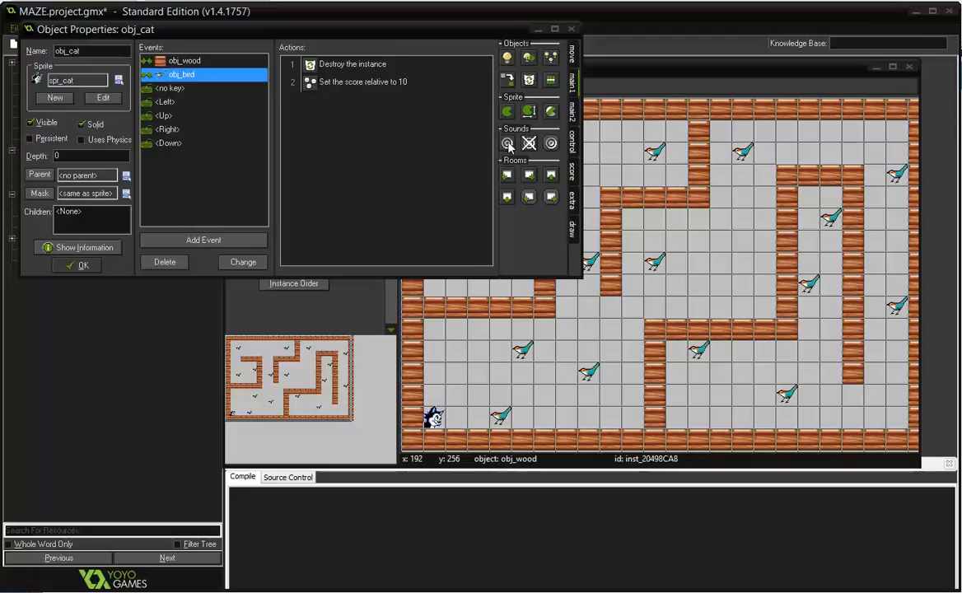
pyautogui.moveTo(508, 144); pyautogui.dragTo(381, 130)
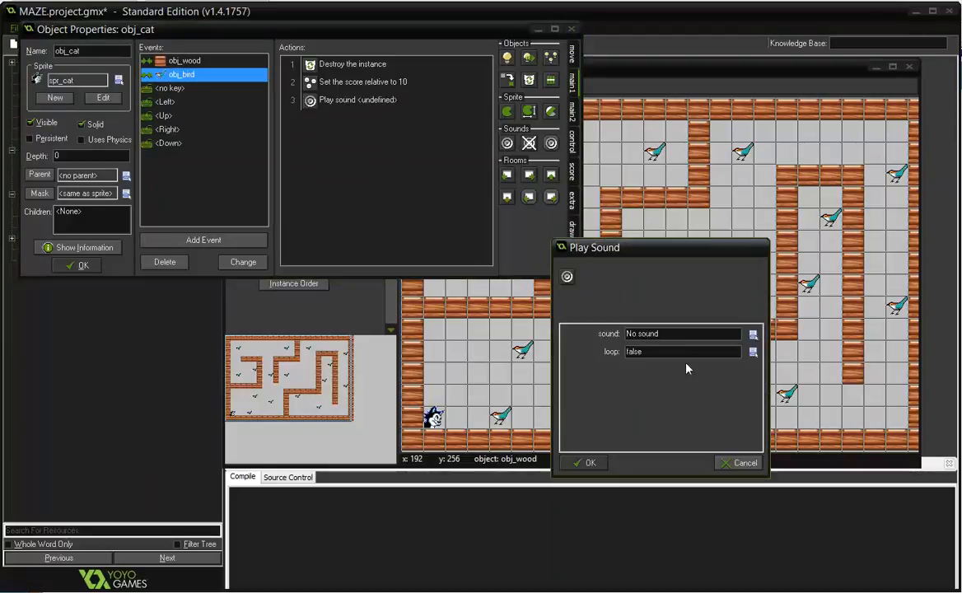
pyautogui.click(714, 334)
pyautogui.click(586, 464)
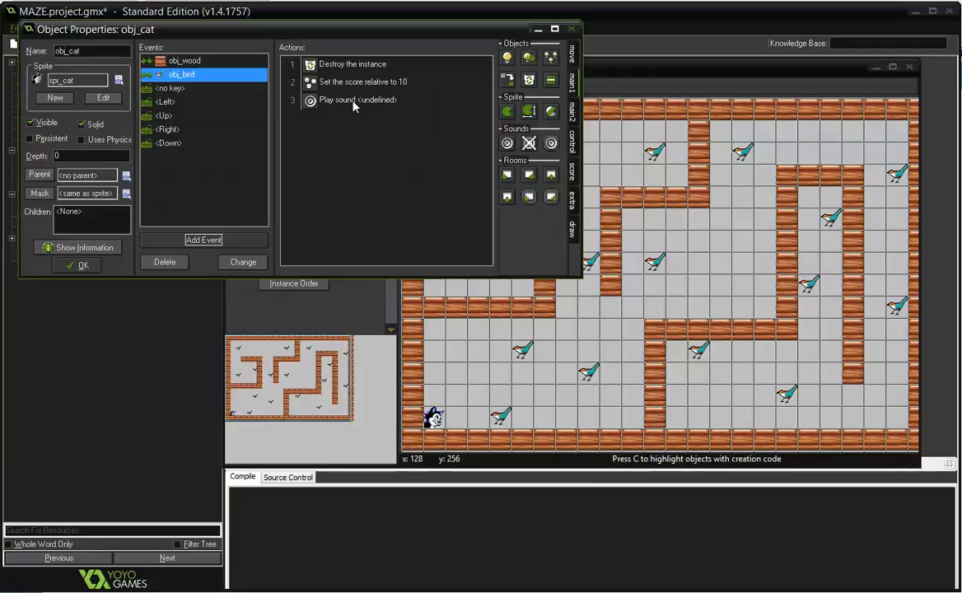
pyautogui.click(85, 266)
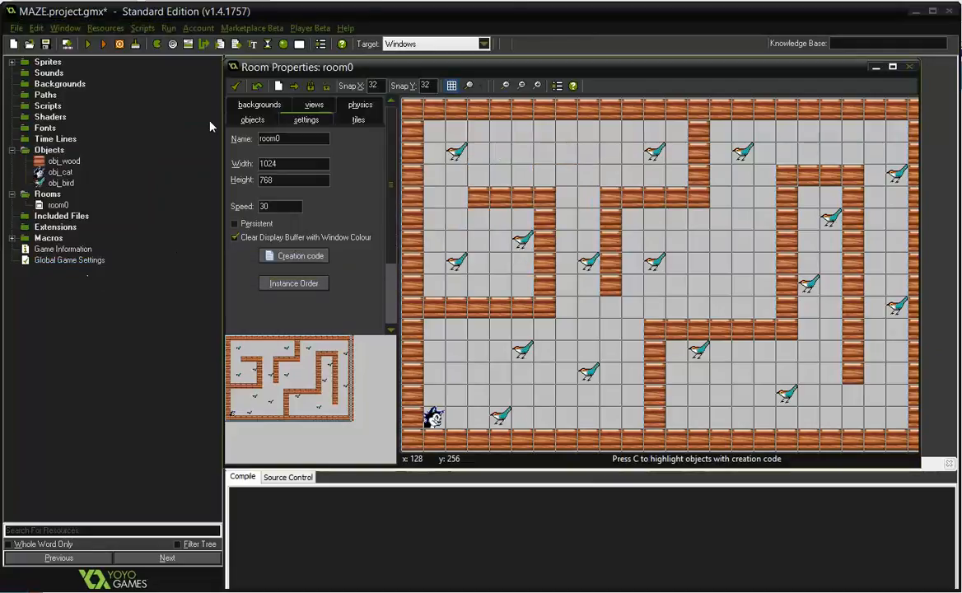
pyautogui.click(46, 43)
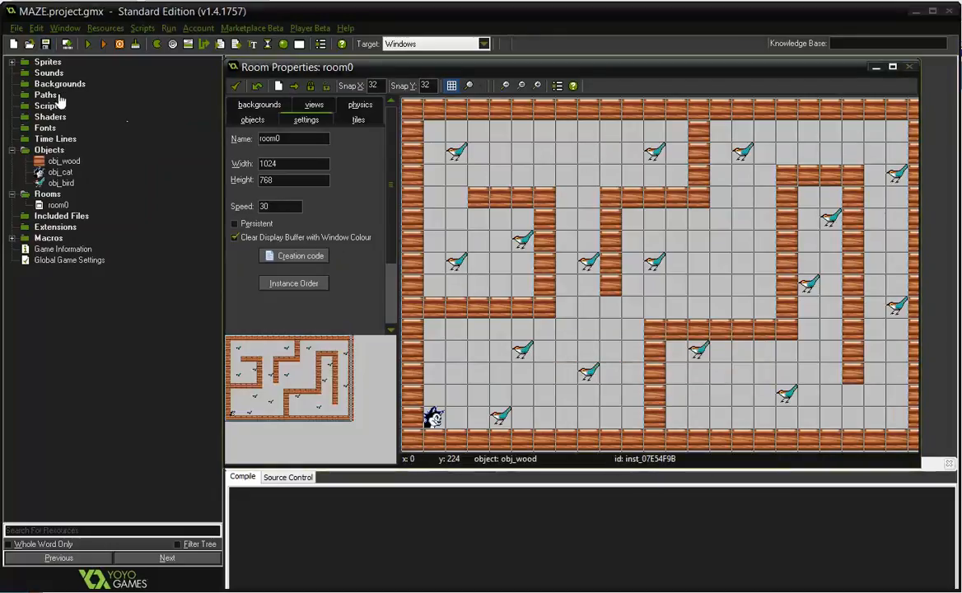
# Step: Create a new sound resource and load bird.wav from Google Drive's Game On > res011 > Sounds > Effects01 folder into it
pyautogui.click(42, 74)
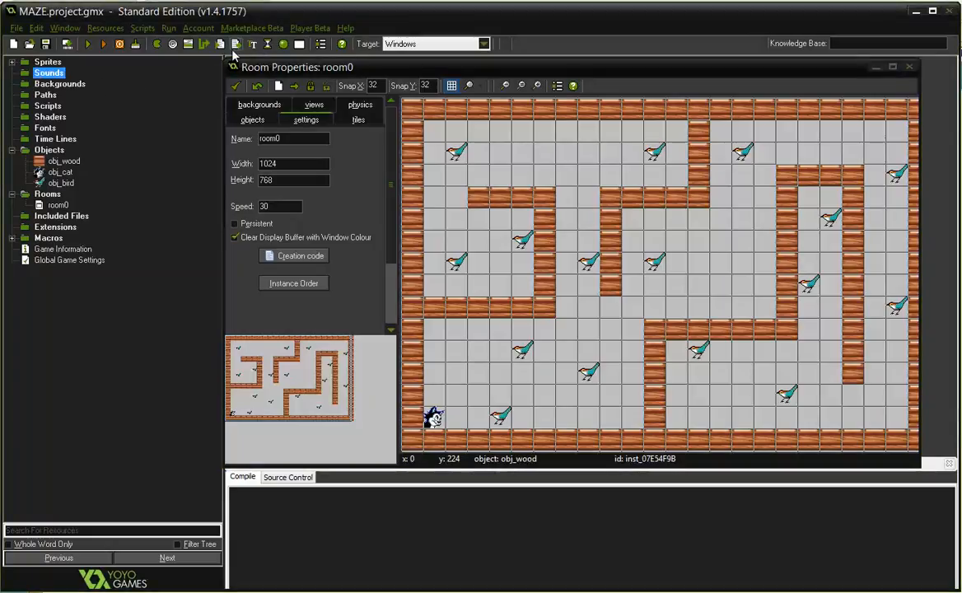
pyautogui.click(172, 45)
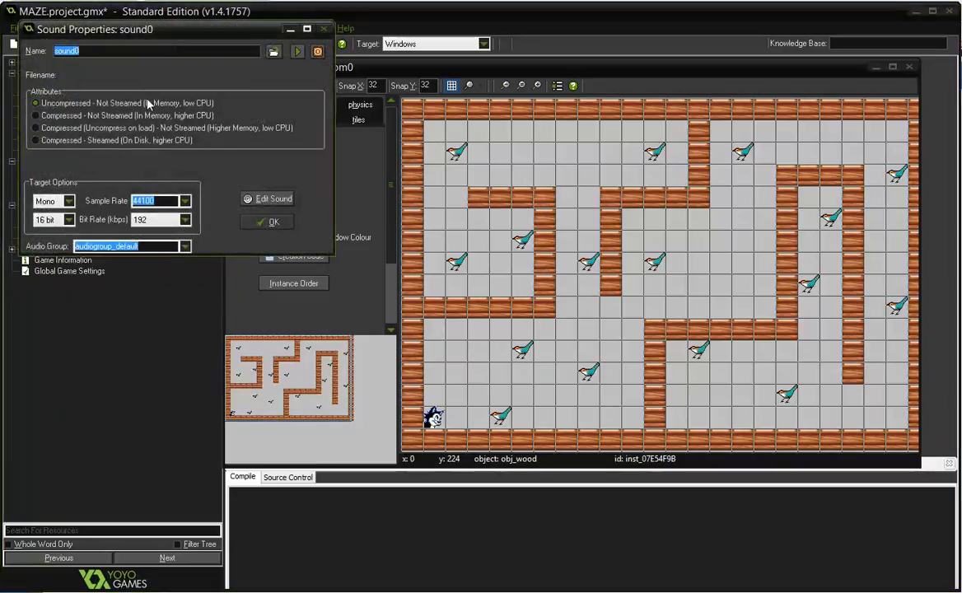
pyautogui.click(272, 53)
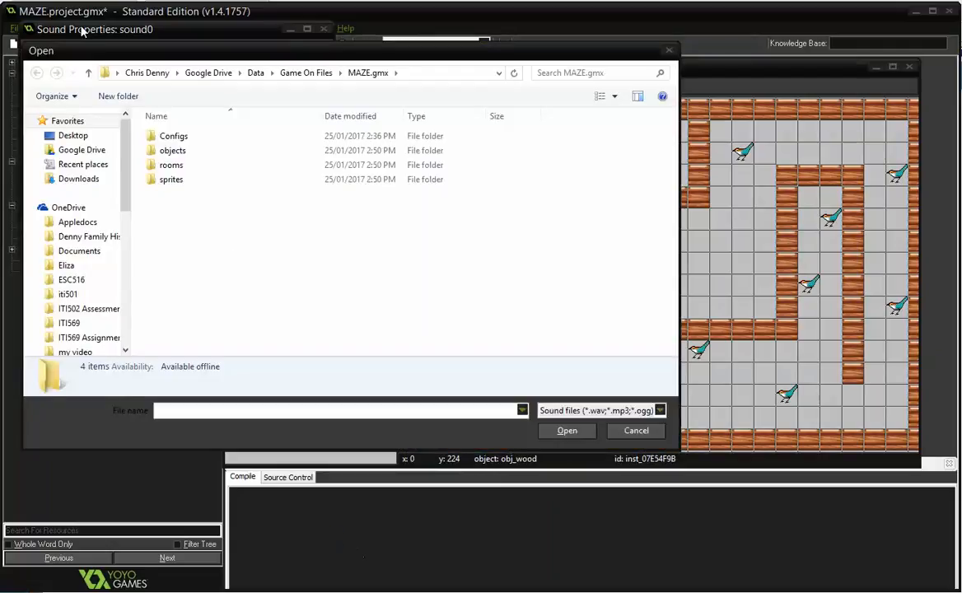
pyautogui.click(89, 154)
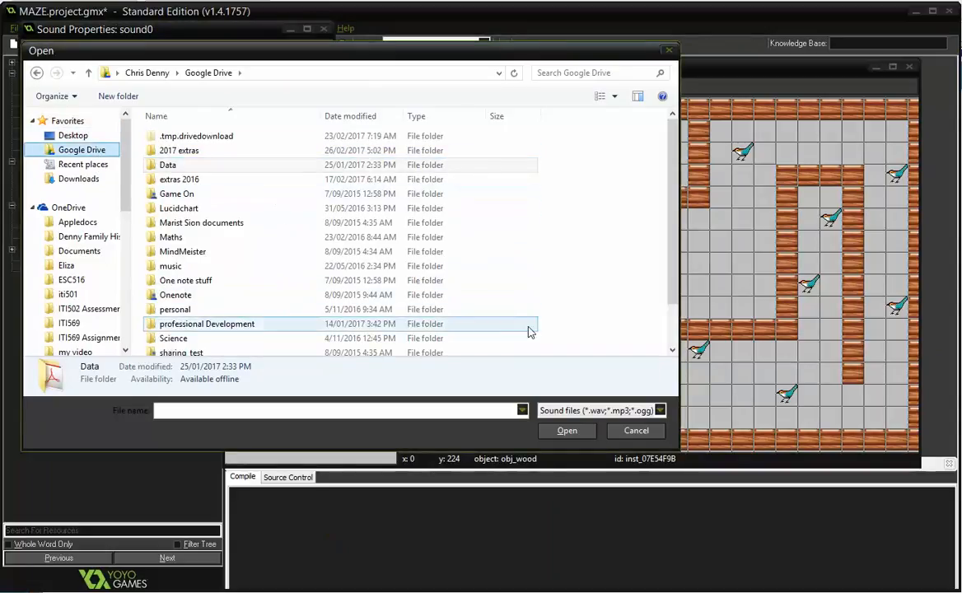
pyautogui.doubleClick(185, 195)
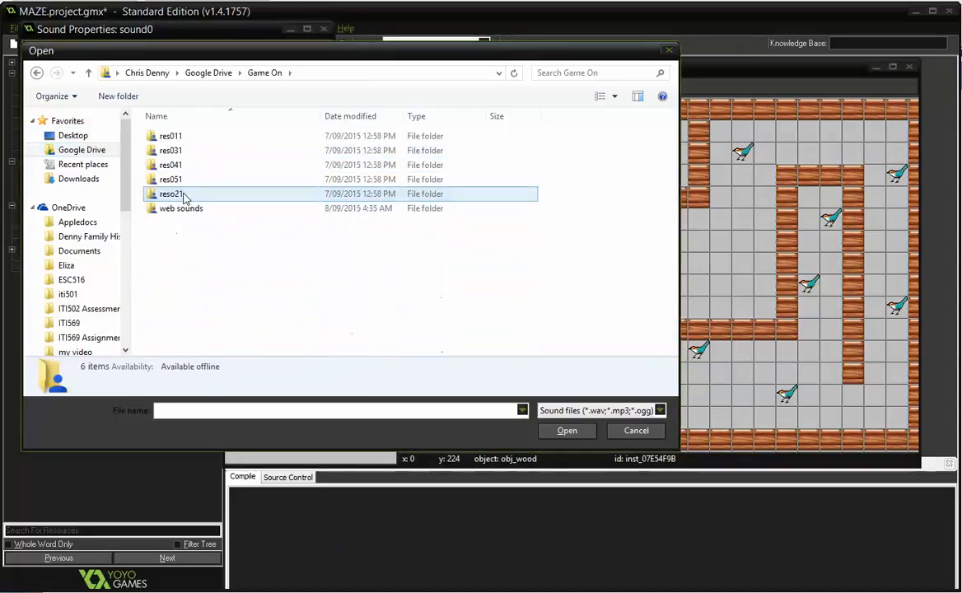
pyautogui.doubleClick(182, 142)
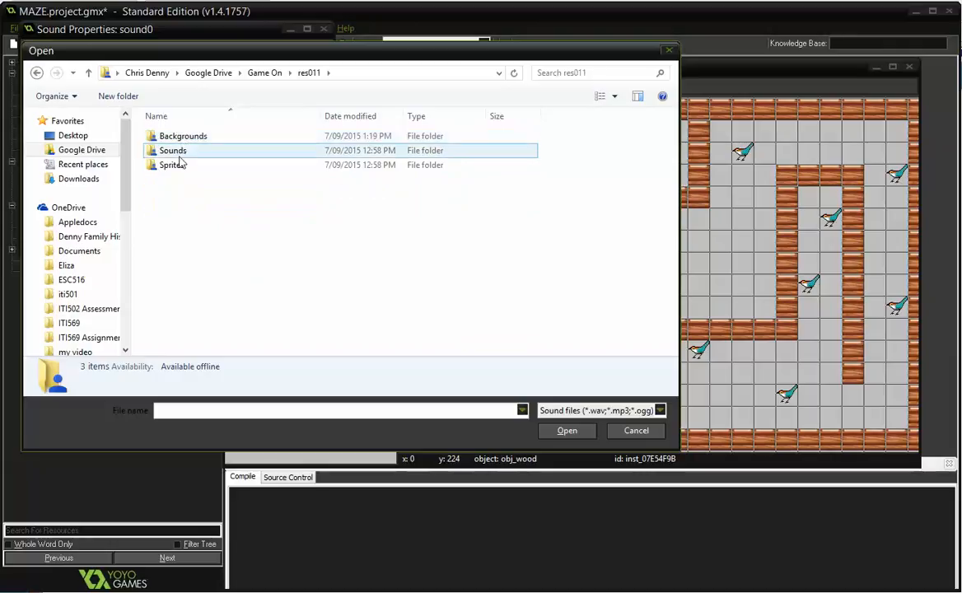
pyautogui.doubleClick(182, 156)
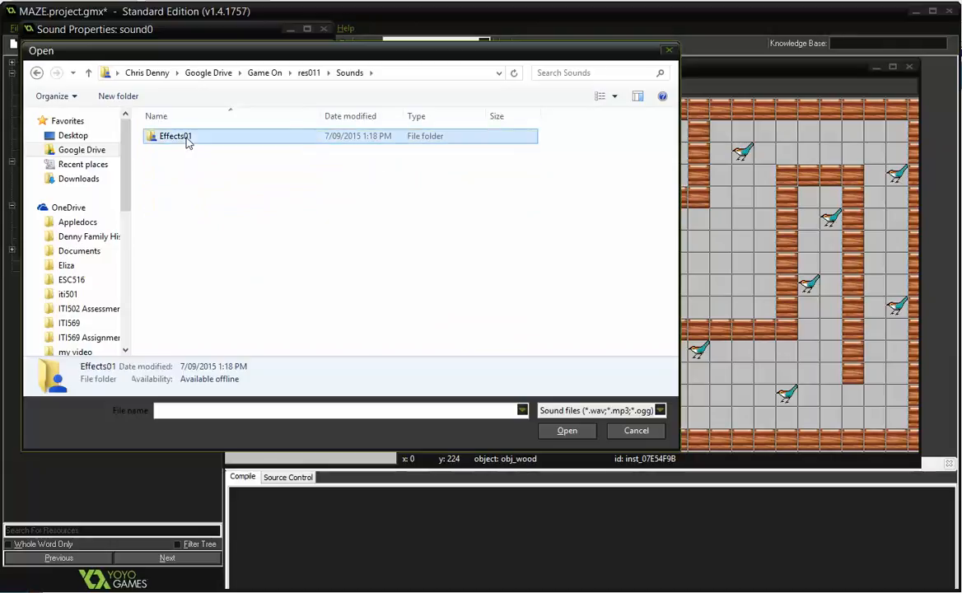
pyautogui.doubleClick(184, 136)
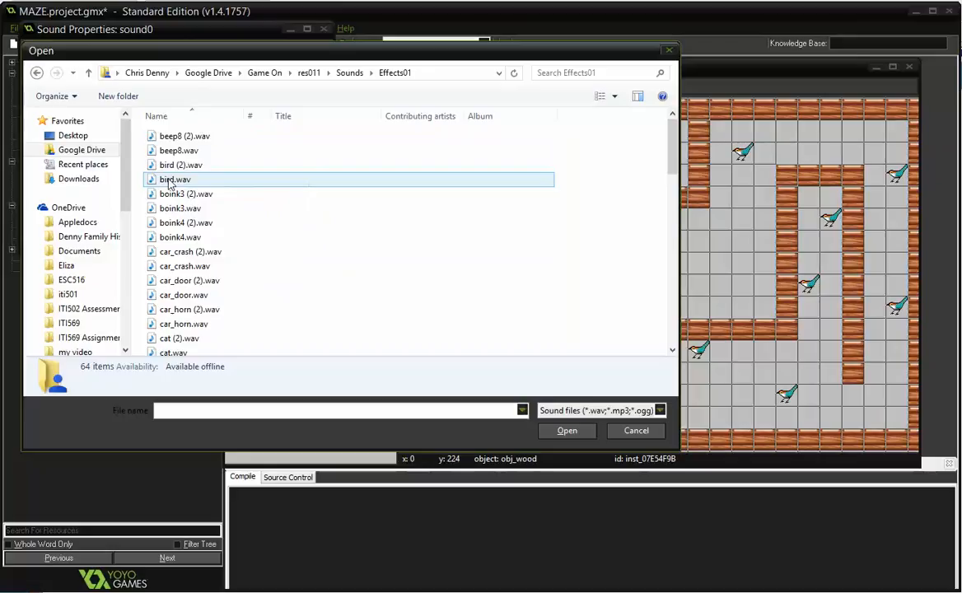
pyautogui.doubleClick(167, 180)
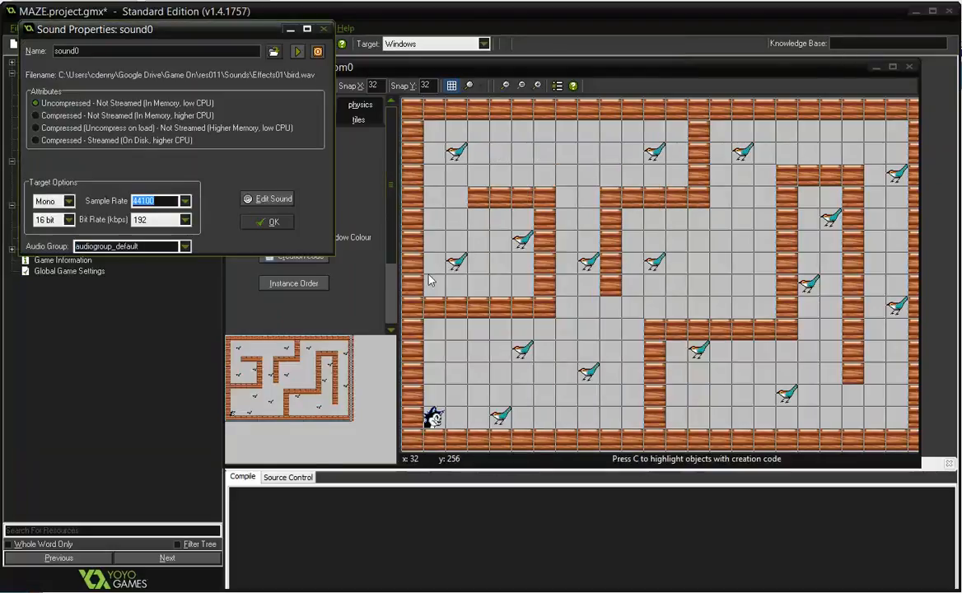
pyautogui.click(275, 225)
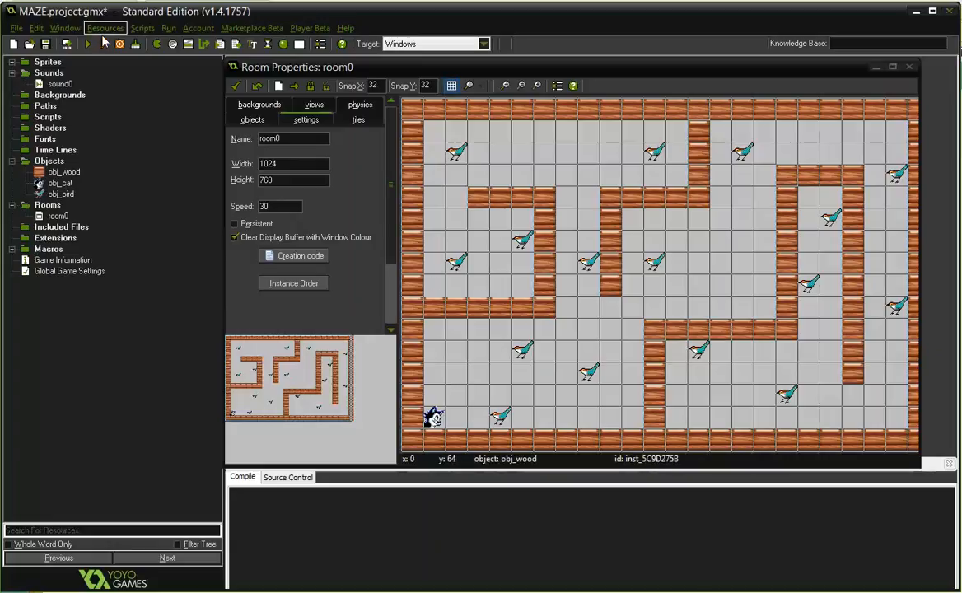
# Step: Assign sound0 to the Play Sound action in obj_cat's obj_bird collision event and accept the object's changes
pyautogui.click(46, 185)
pyautogui.doubleClick(46, 188)
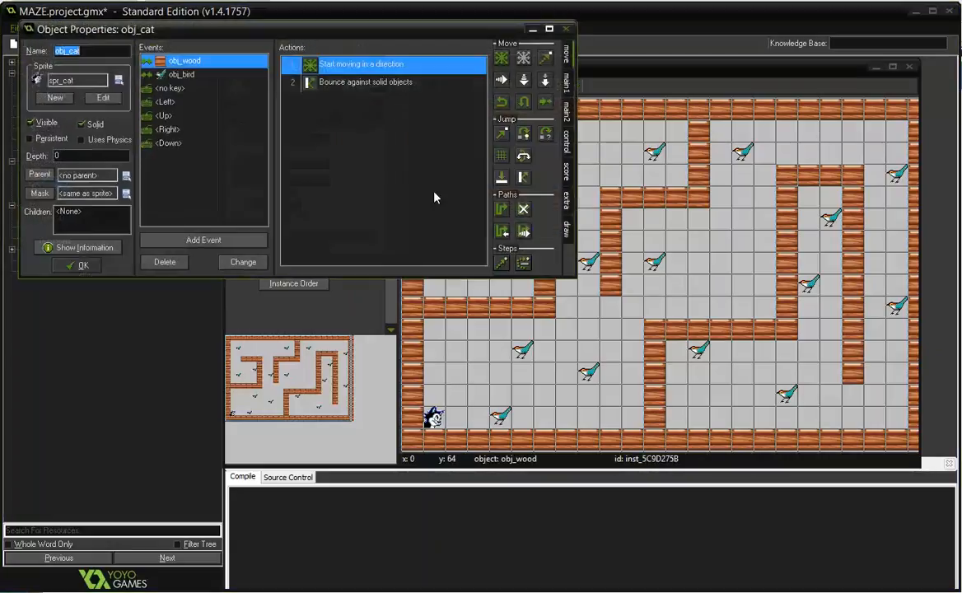
pyautogui.click(181, 76)
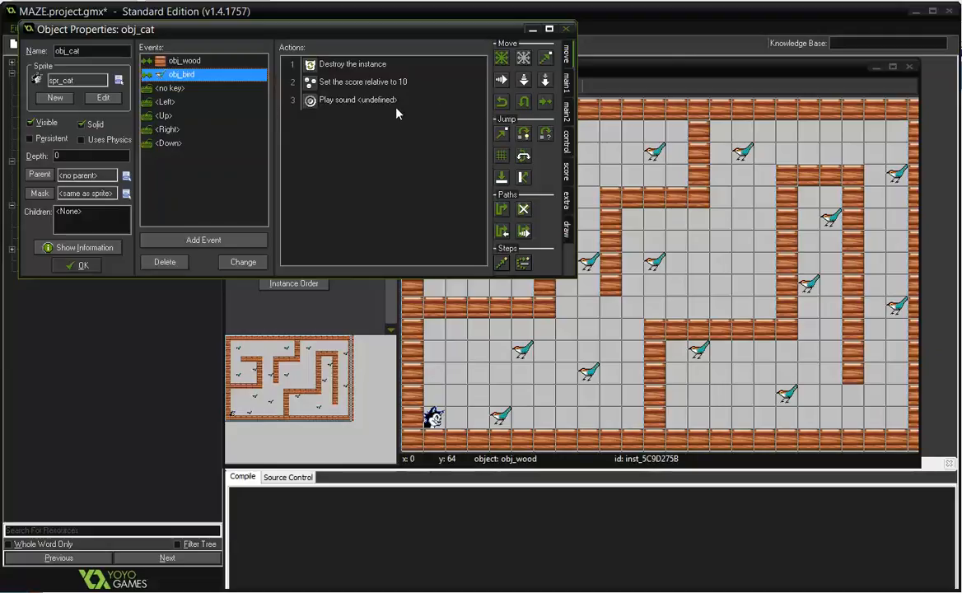
pyautogui.doubleClick(367, 103)
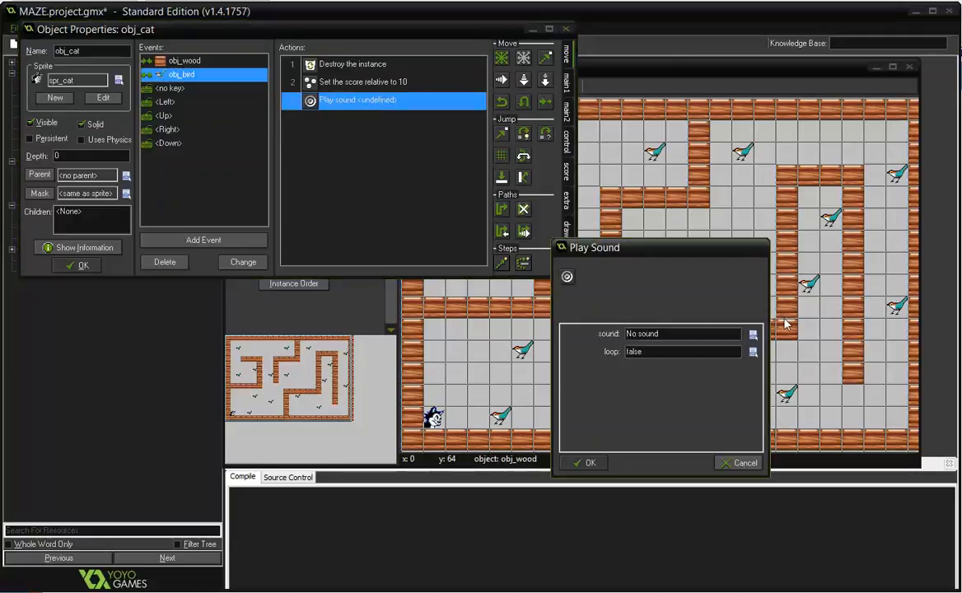
pyautogui.click(752, 336)
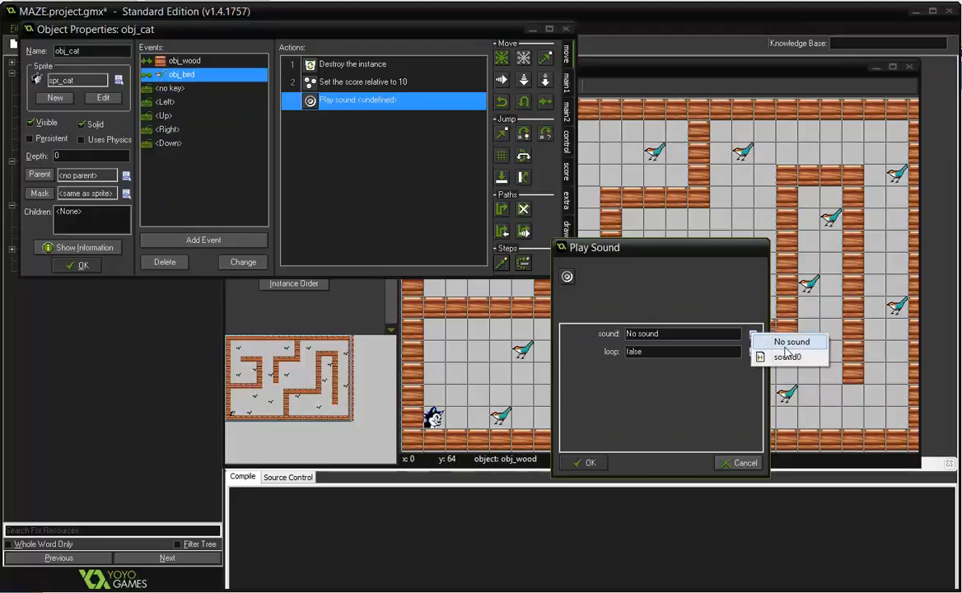
pyautogui.click(783, 358)
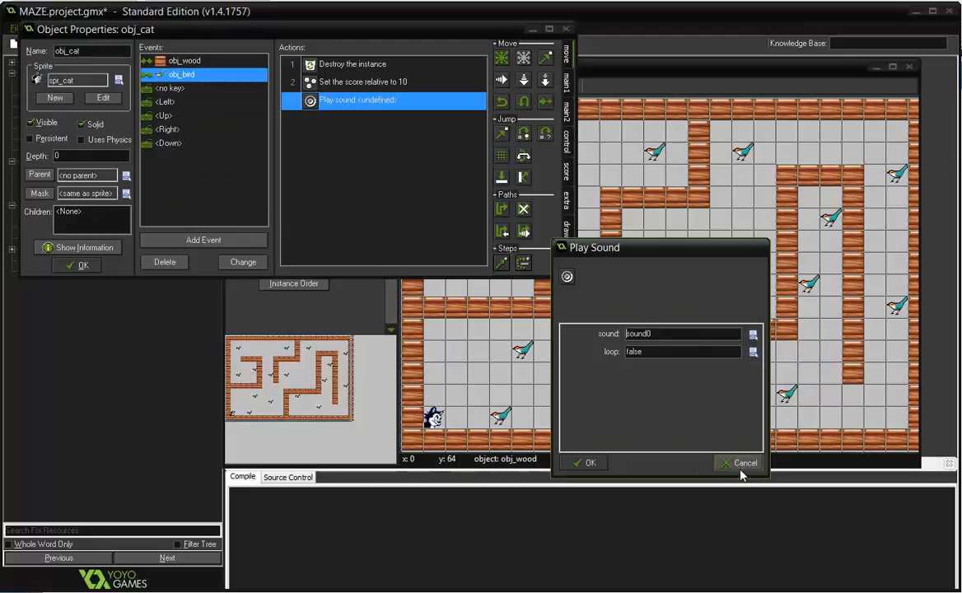
pyautogui.click(599, 464)
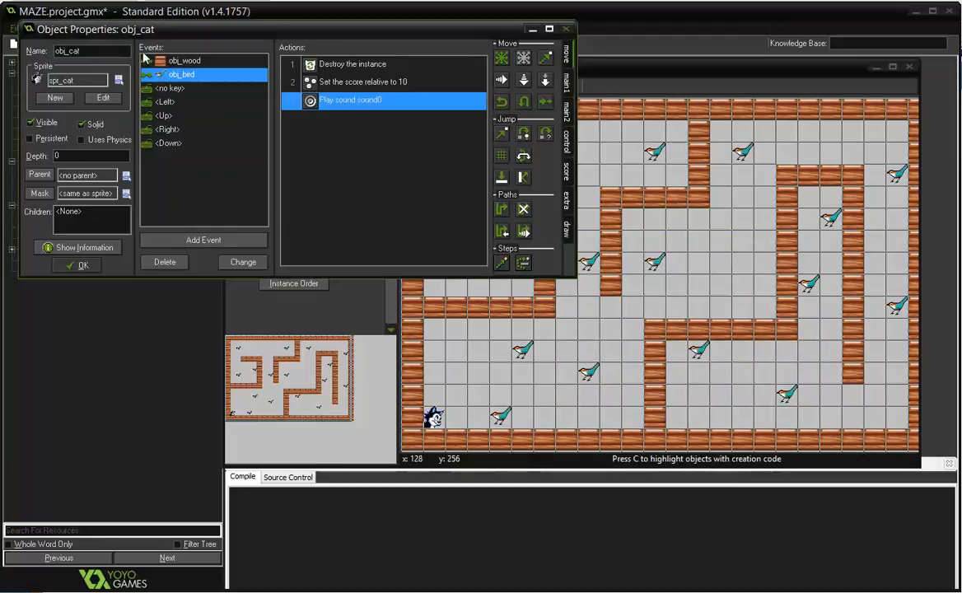
pyautogui.click(81, 265)
# Step: Rename the sound0 resource as snd_bird, preview its audio and accept the sound properties
pyautogui.click(58, 86)
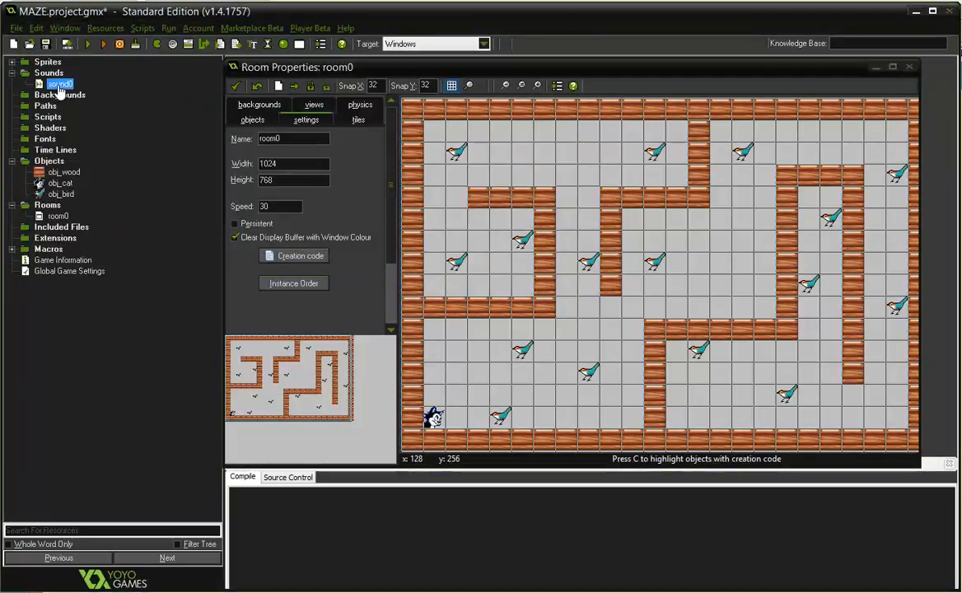
pyautogui.doubleClick(60, 87)
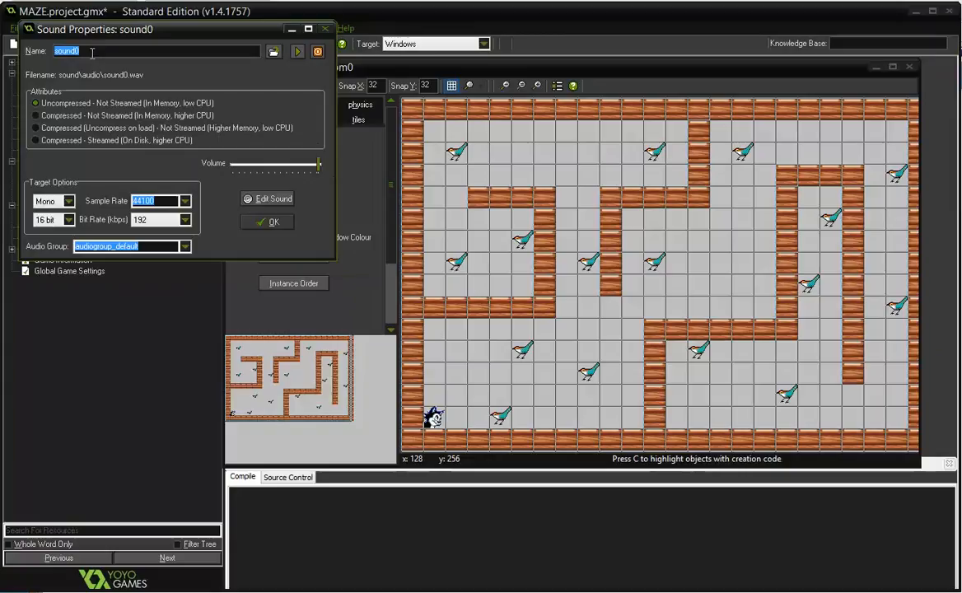
pyautogui.write('S')
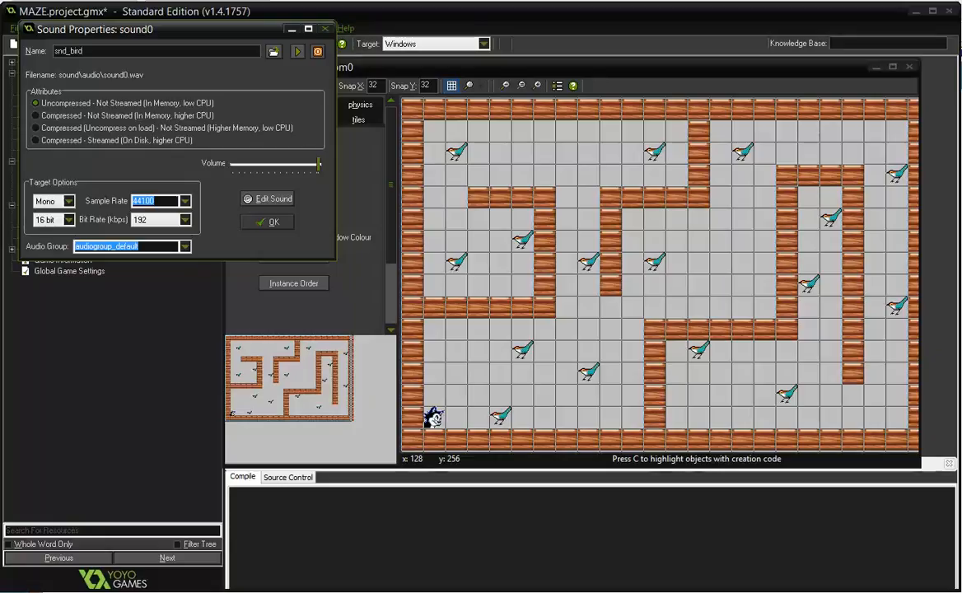
pyautogui.click(300, 55)
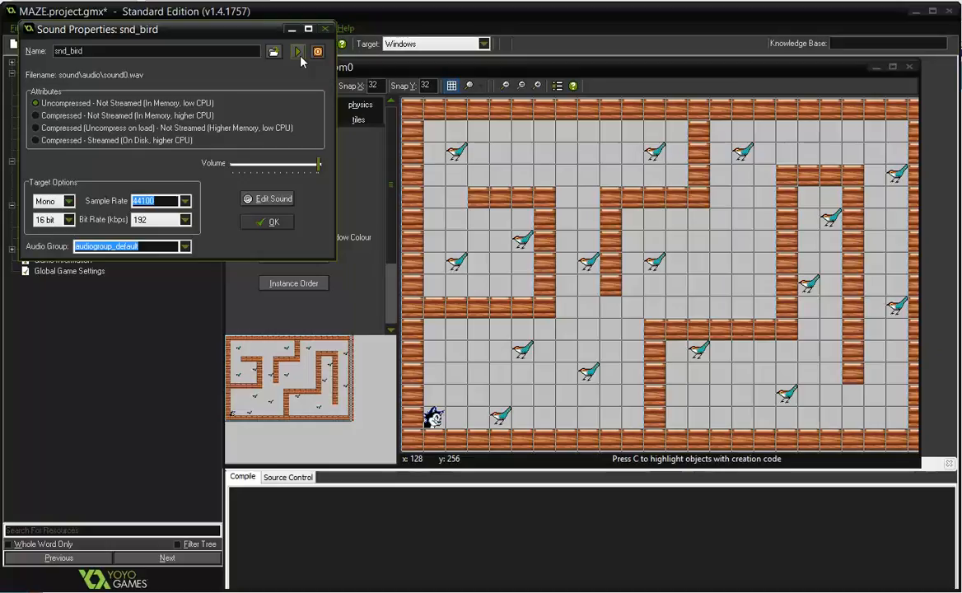
pyautogui.click(272, 223)
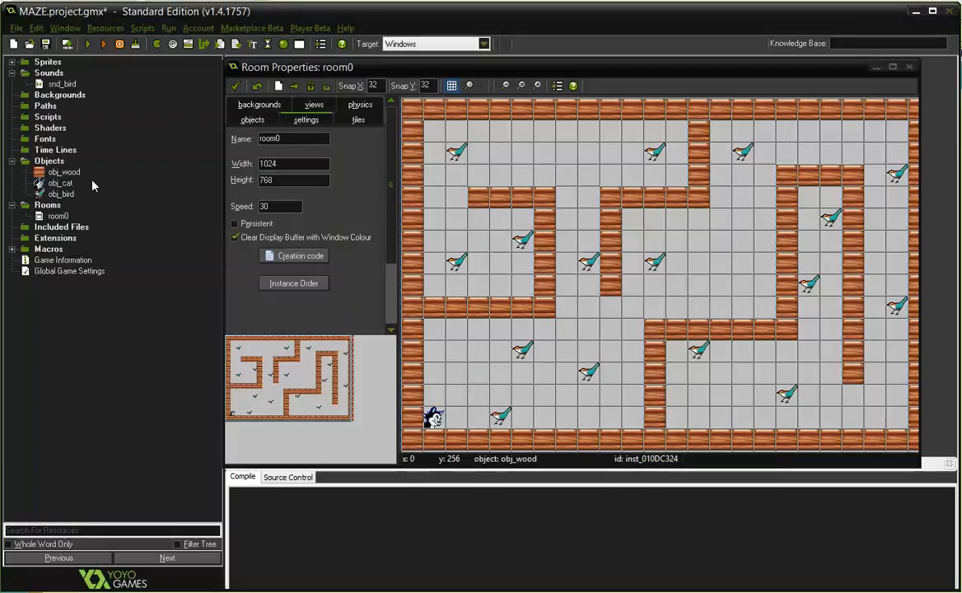
# Step: Check which sound the Play Sound action uses in obj_cat's obj_bird collision event, close the object and save the project
pyautogui.doubleClick(61, 184)
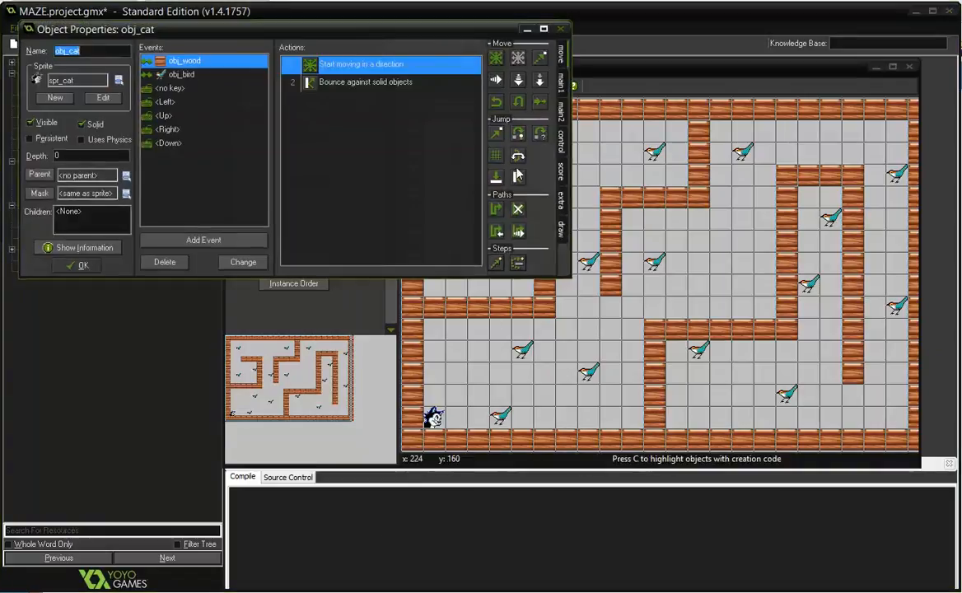
pyautogui.click(195, 75)
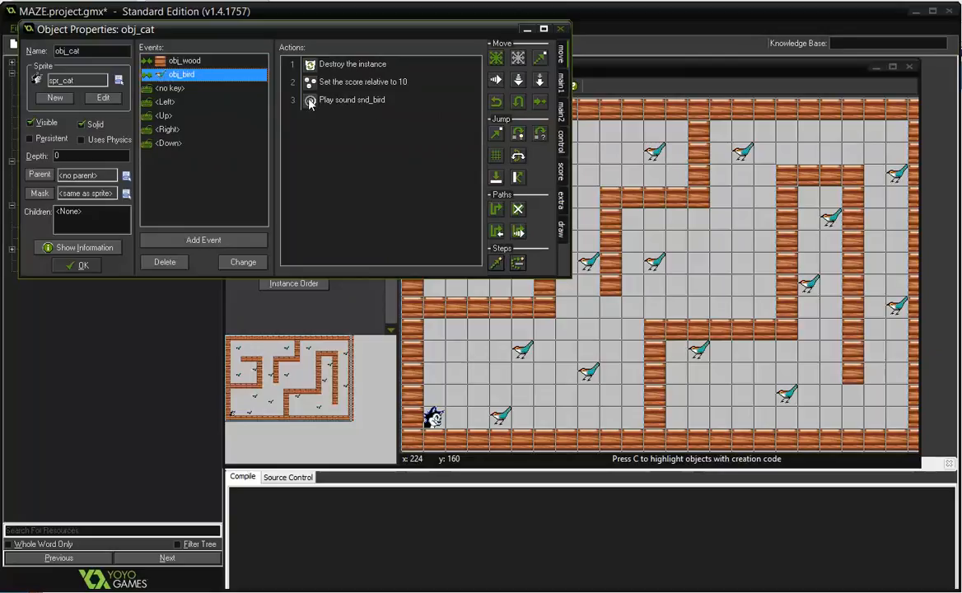
pyautogui.click(80, 265)
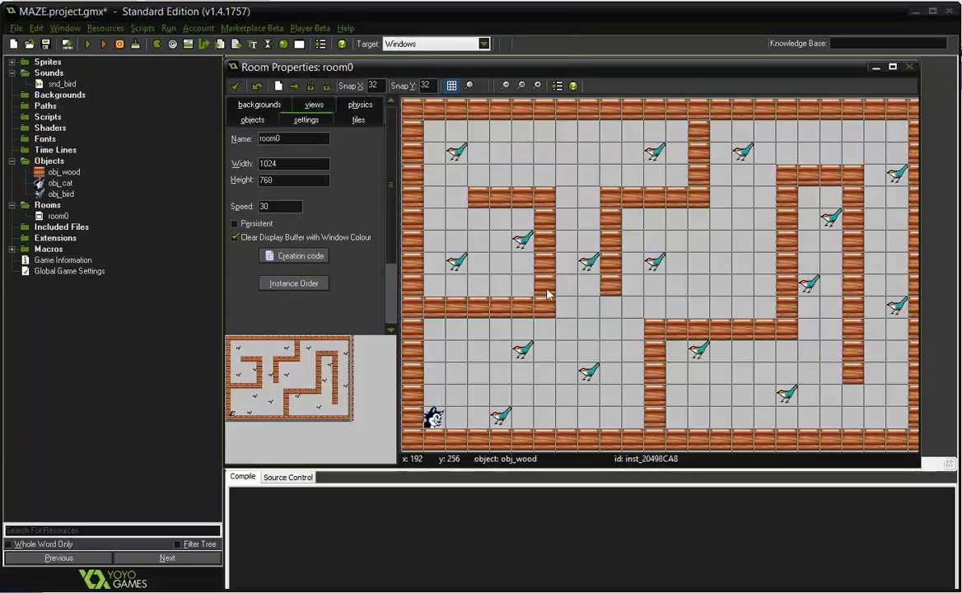
pyautogui.click(49, 45)
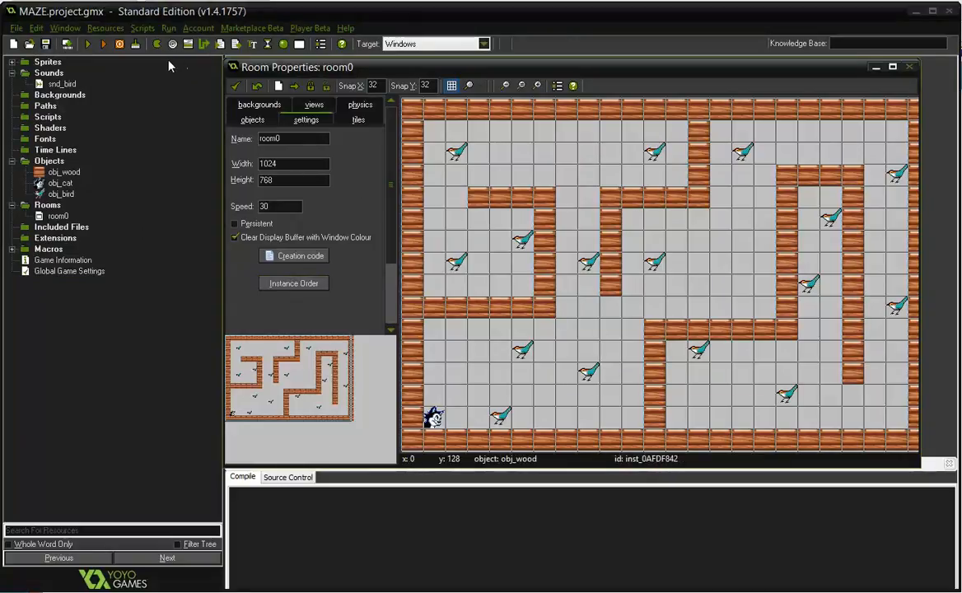
# Step: Run the game and steer the cat into the birds in the maze's lower-left area and up the narrow corridor
pyautogui.click(88, 44)
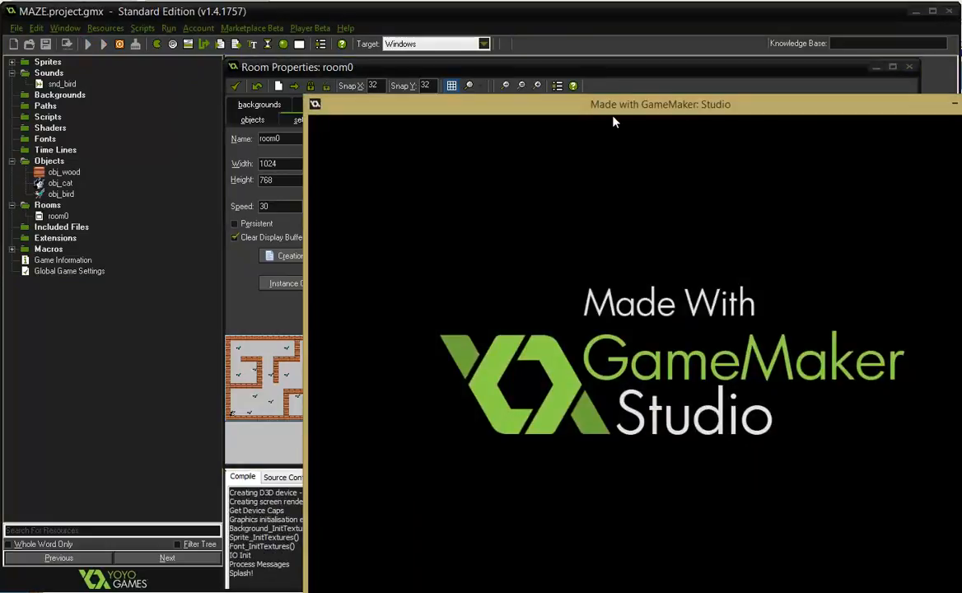
pyautogui.moveTo(614, 107); pyautogui.dragTo(414, 36)
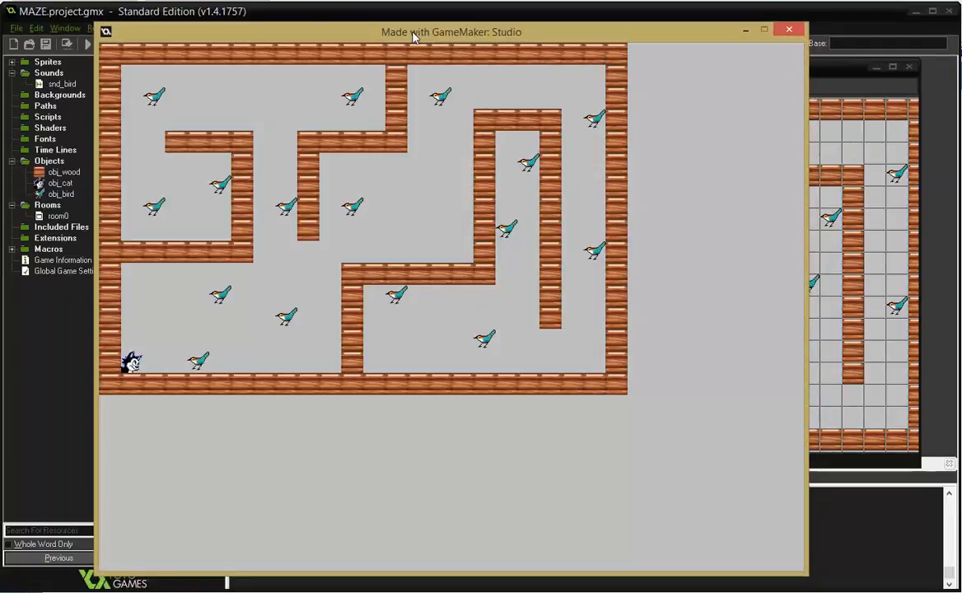
pyautogui.press('Right')
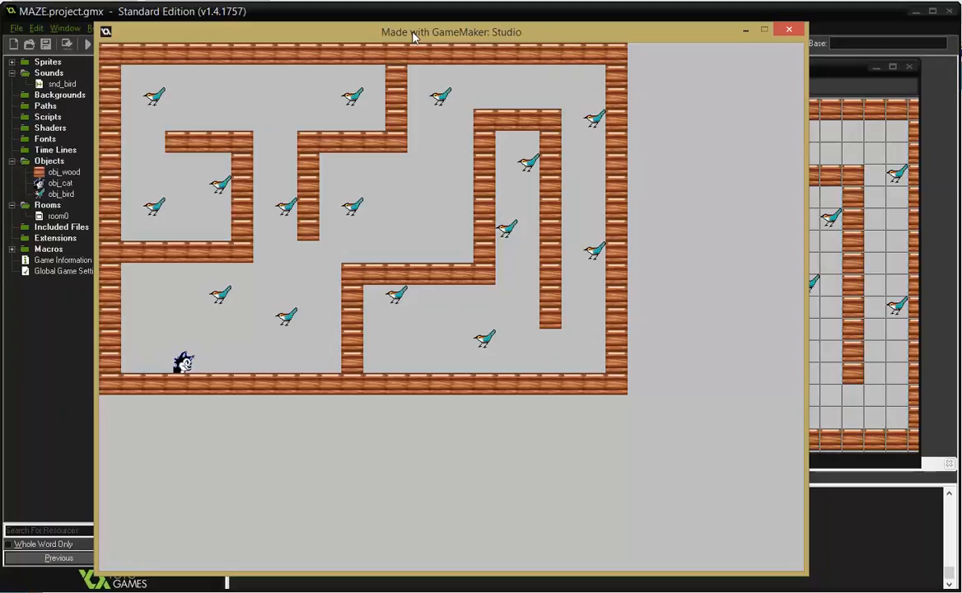
pyautogui.press('Up')
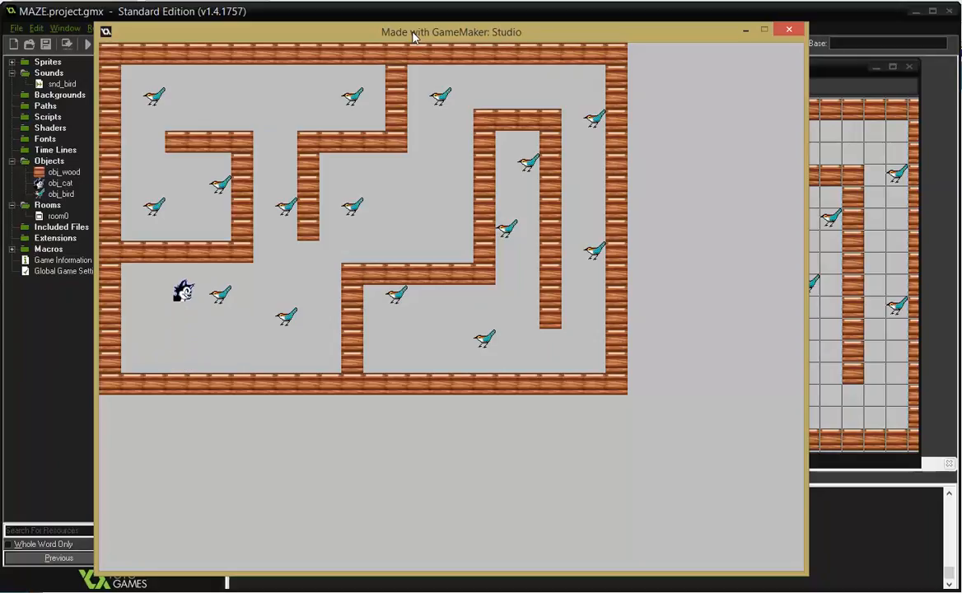
pyautogui.press('Right')
pyautogui.press('Down')
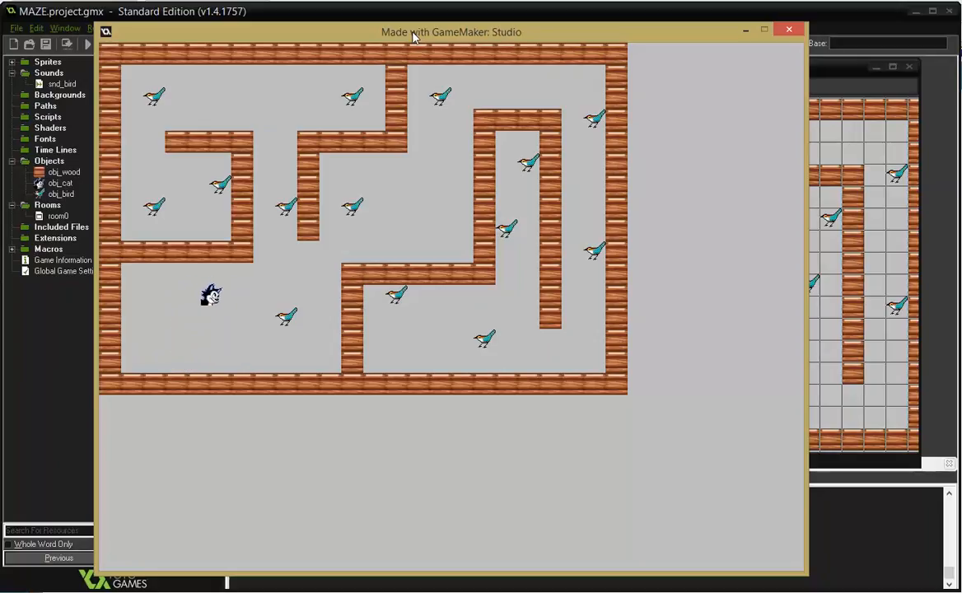
pyautogui.press('Right')
pyautogui.press('Right')
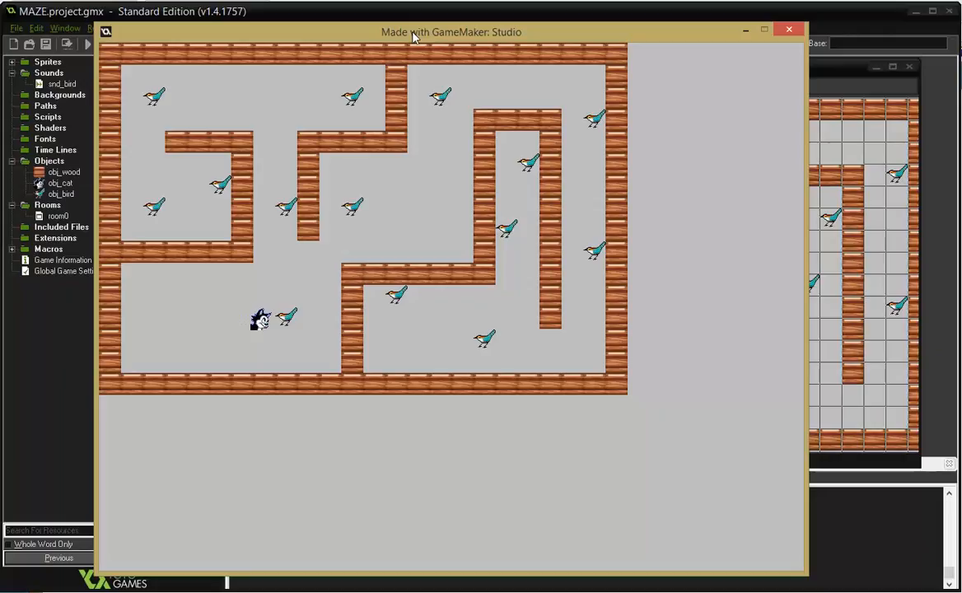
pyautogui.press('Up')
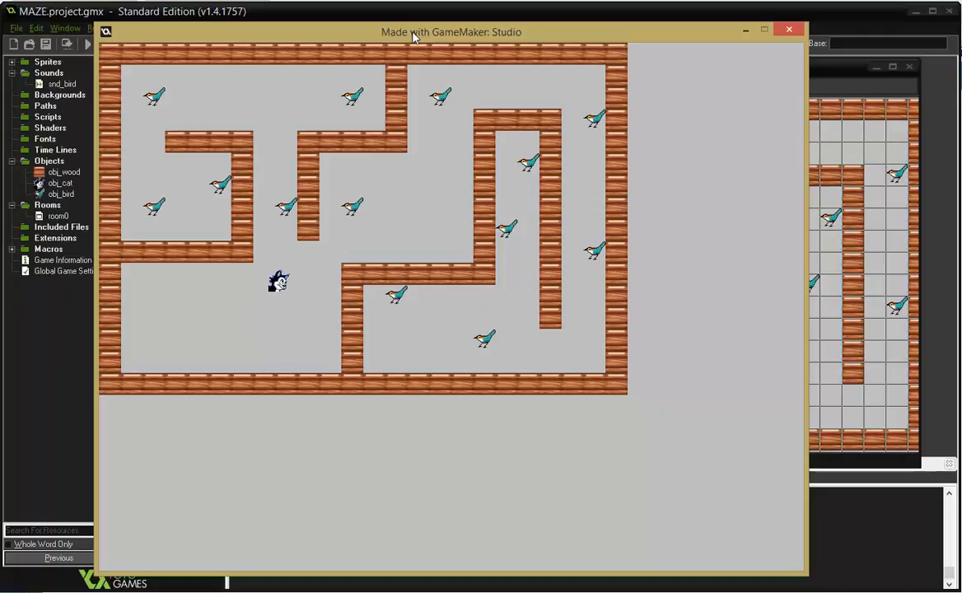
pyautogui.press('Up')
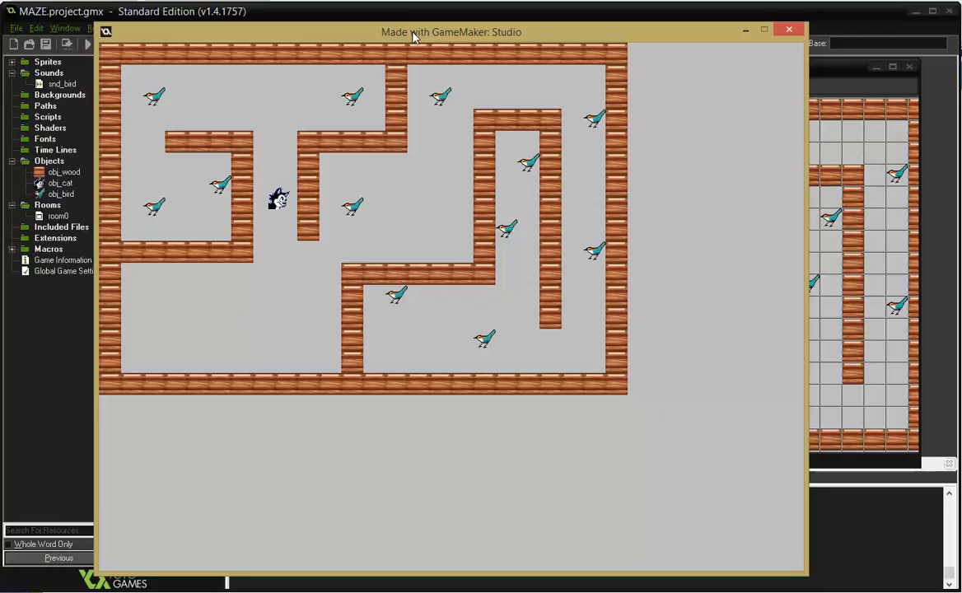
pyautogui.press('Up')
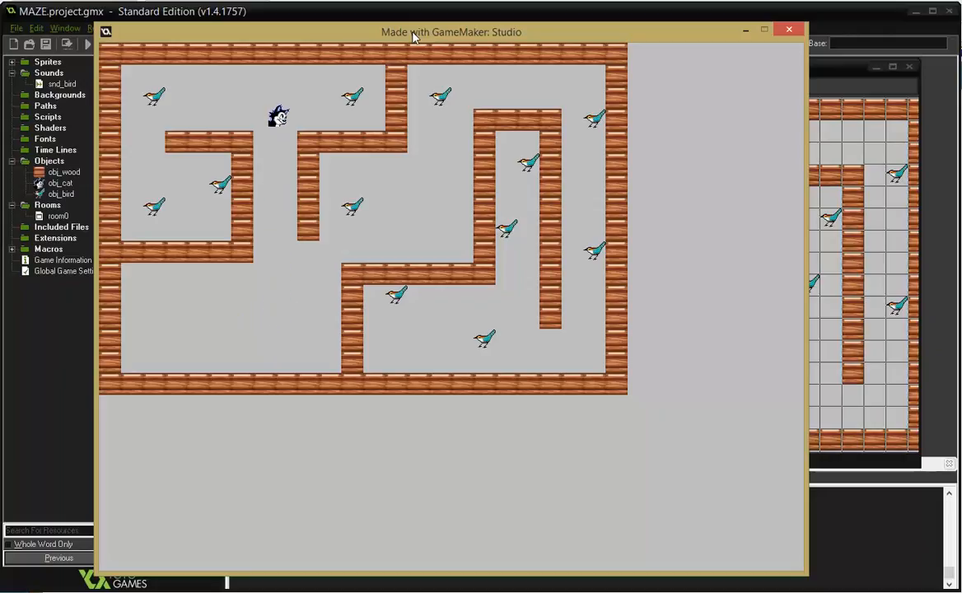
# Step: Steer the cat through the maze's upper-left area, catching the birds in the chamber and along the top passage
pyautogui.press('Left')
pyautogui.press('Left')
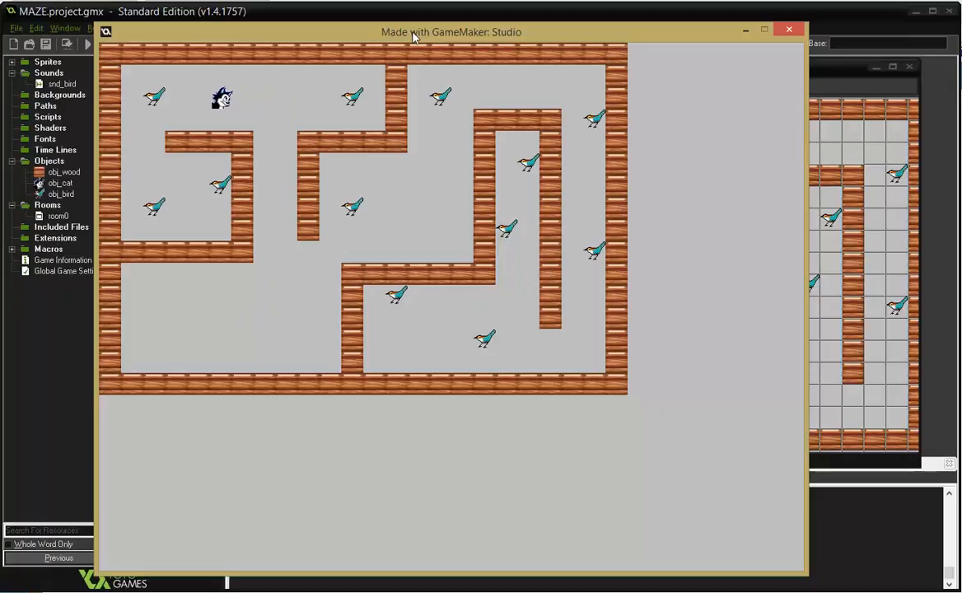
pyautogui.press('Left')
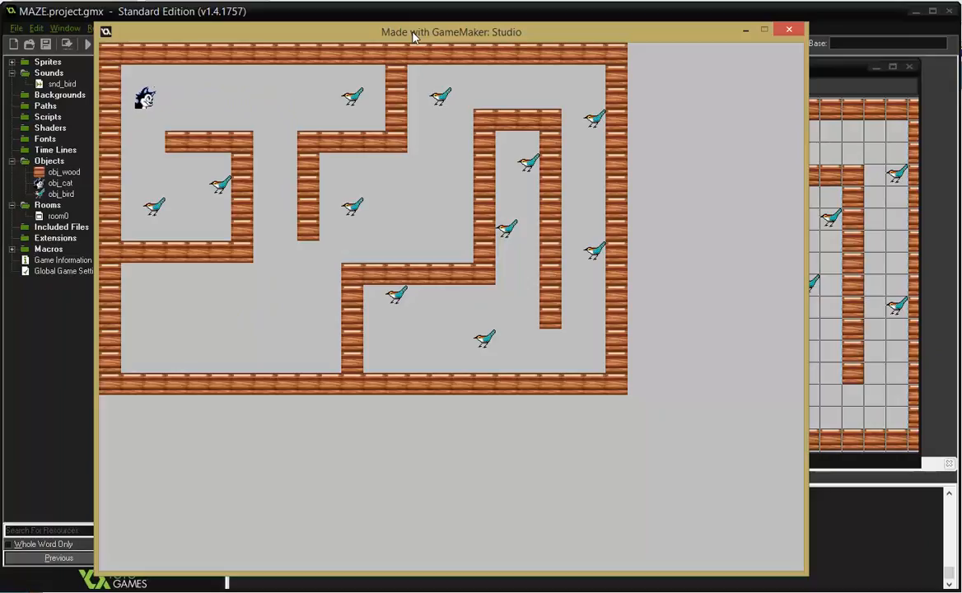
pyautogui.press('Down')
pyautogui.press('Down')
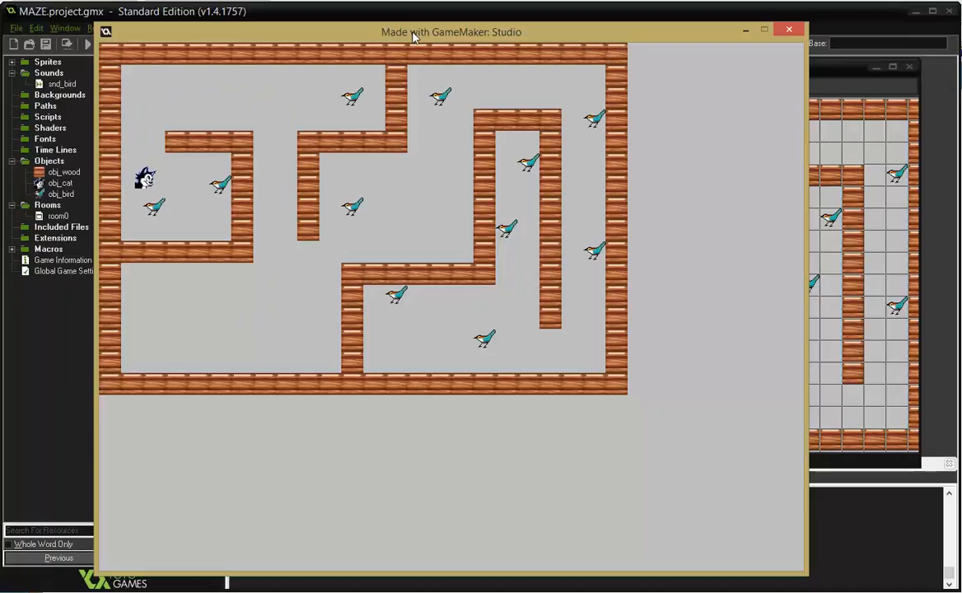
pyautogui.press('Right')
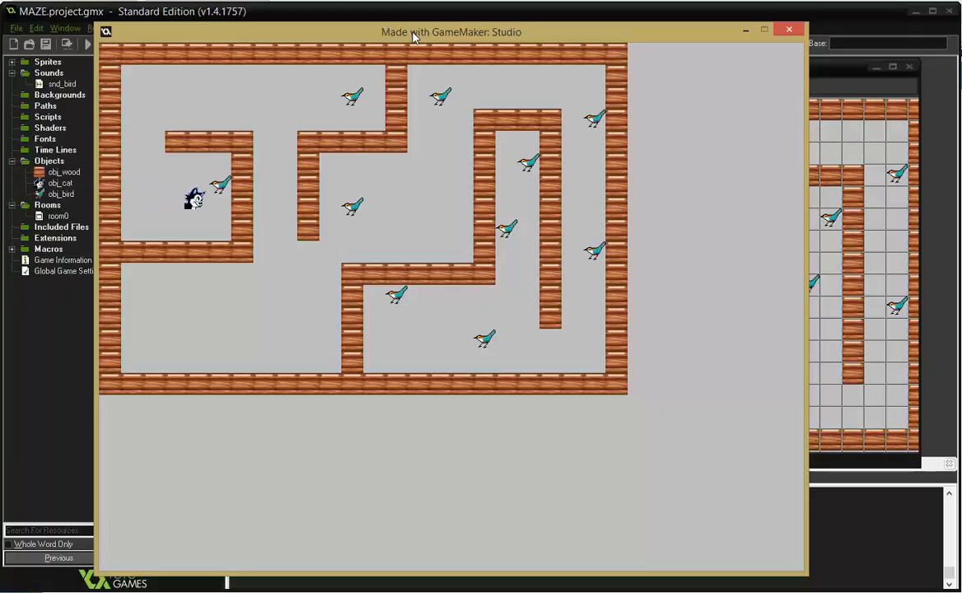
pyautogui.press('Left')
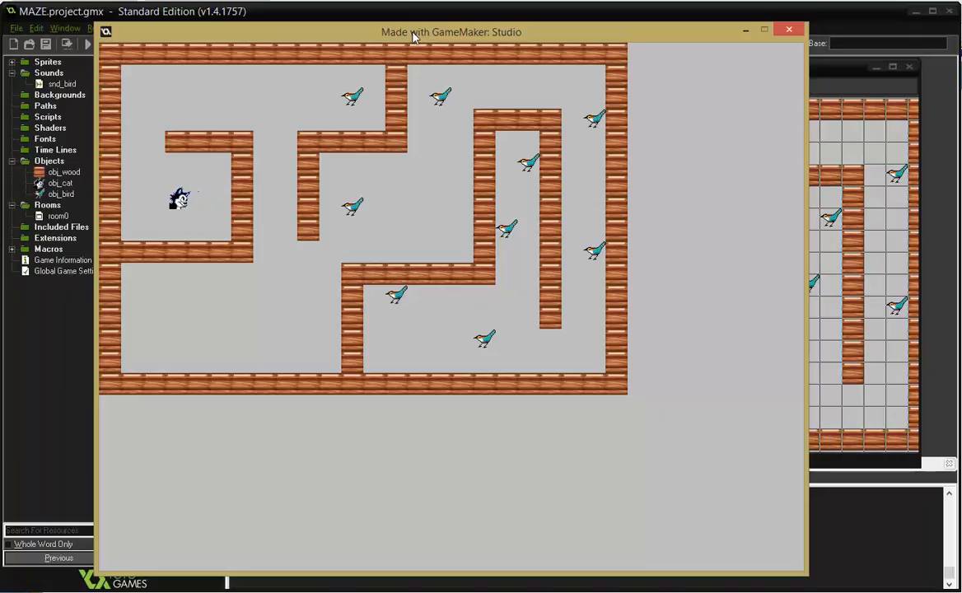
pyautogui.press('Up')
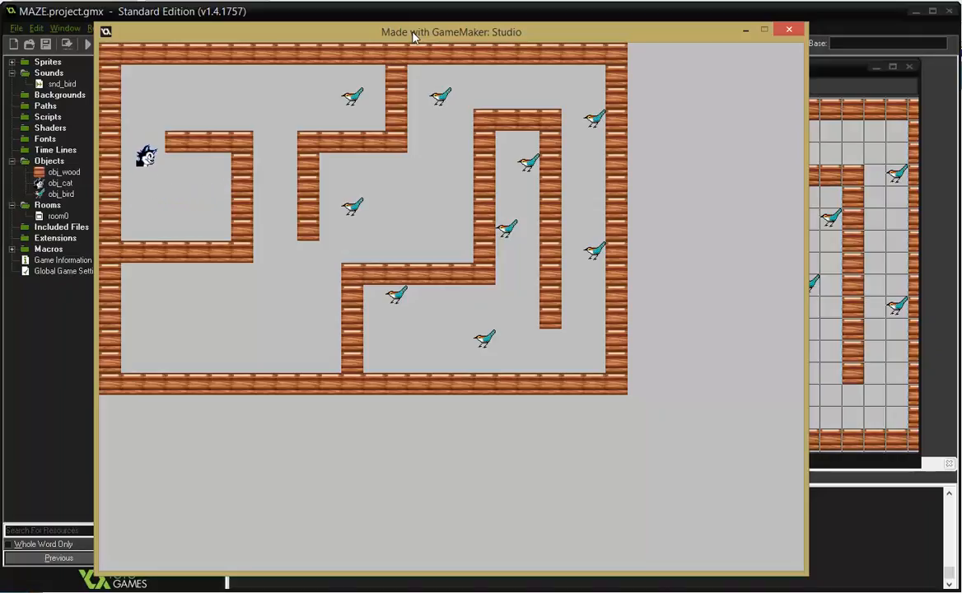
pyautogui.press('Right')
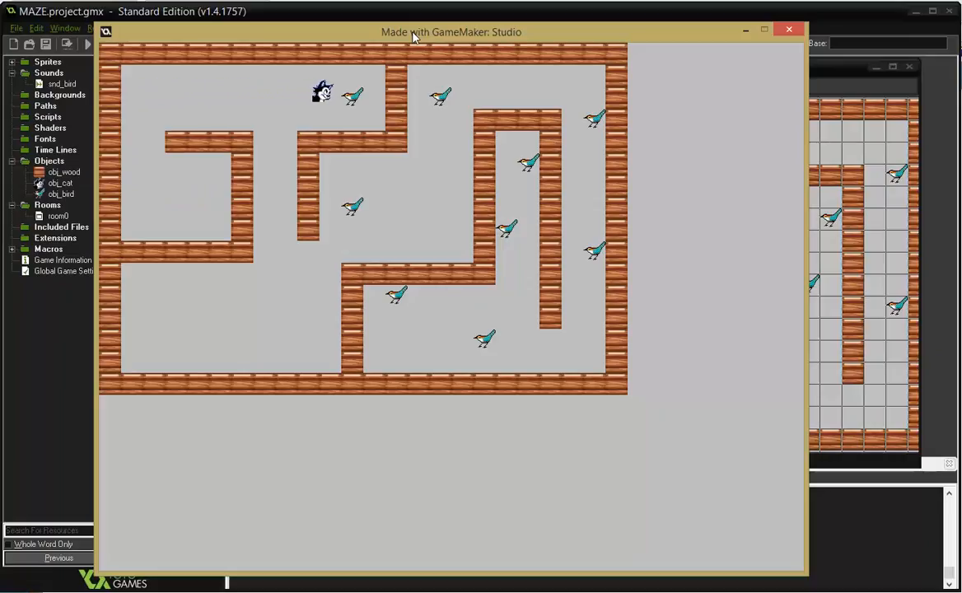
pyautogui.press('Left')
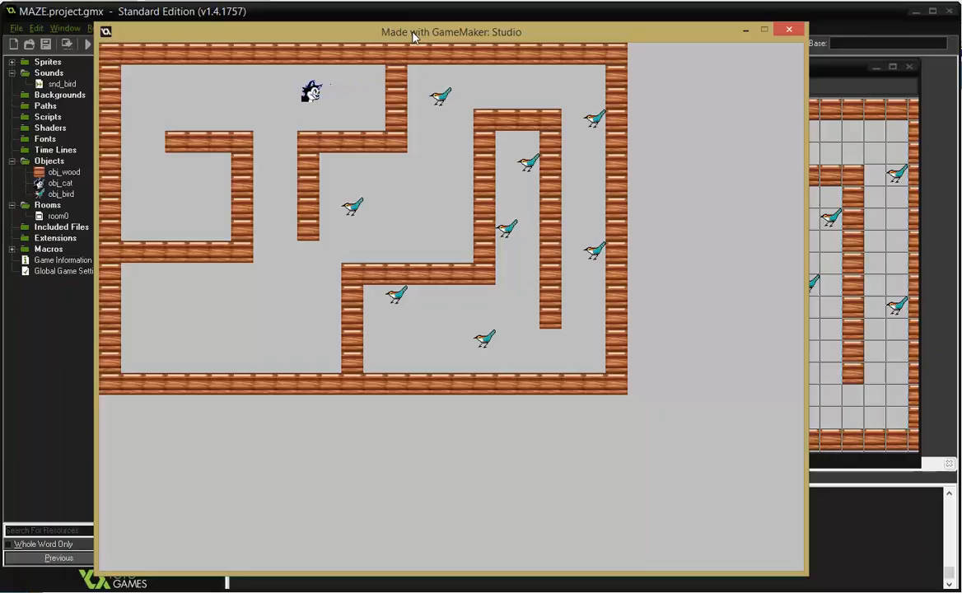
# Step: Steer the cat back down the corridor, catch the bird in the central area and head up towards the top-right passage
pyautogui.press('Down')
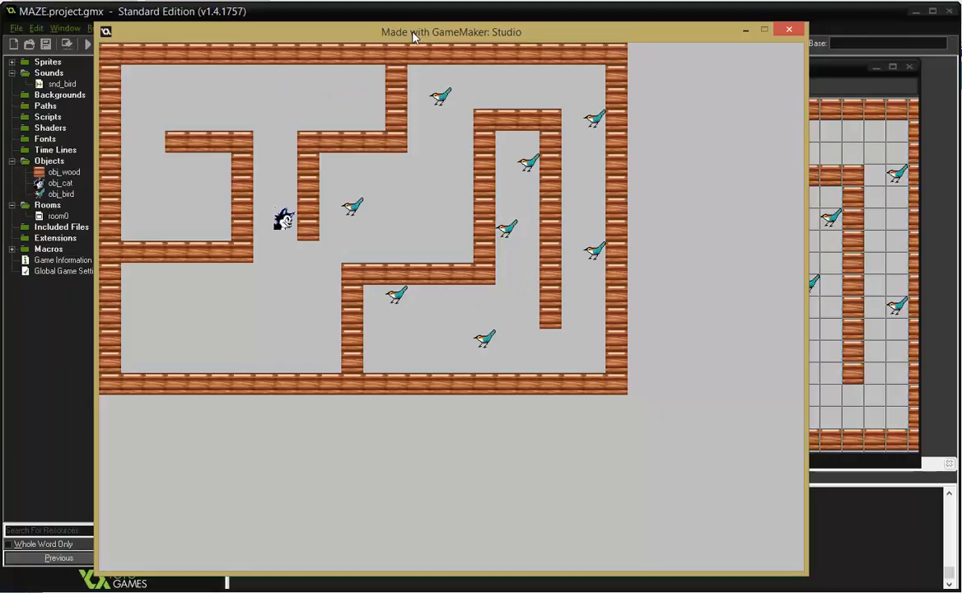
pyautogui.press('Right')
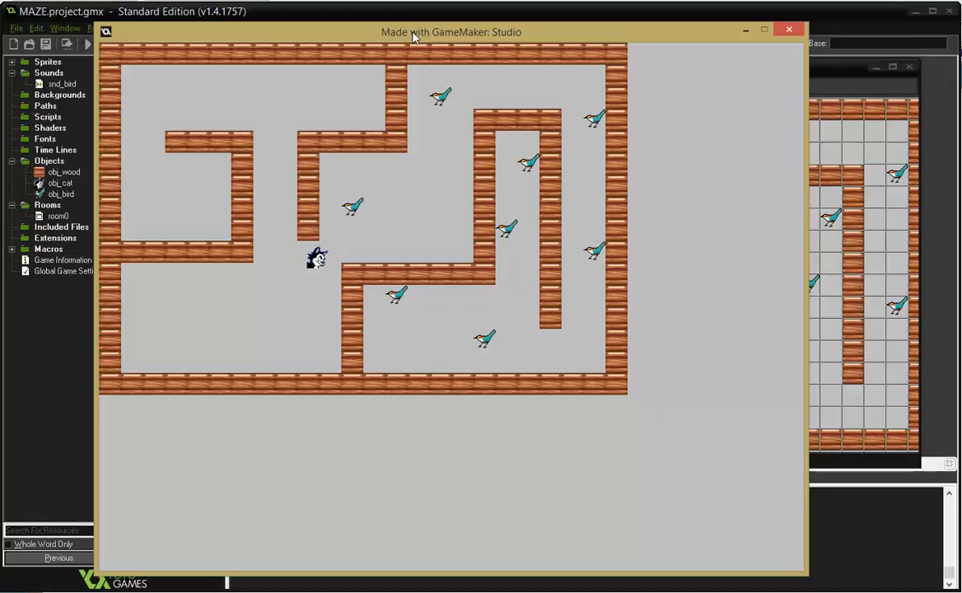
pyautogui.press('Up')
pyautogui.press('Right')
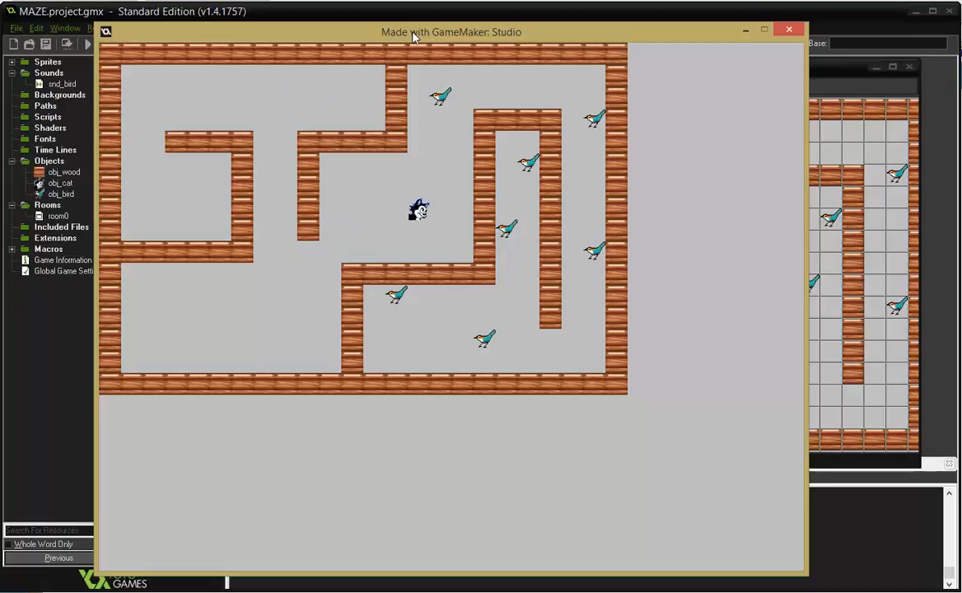
pyautogui.press('Up')
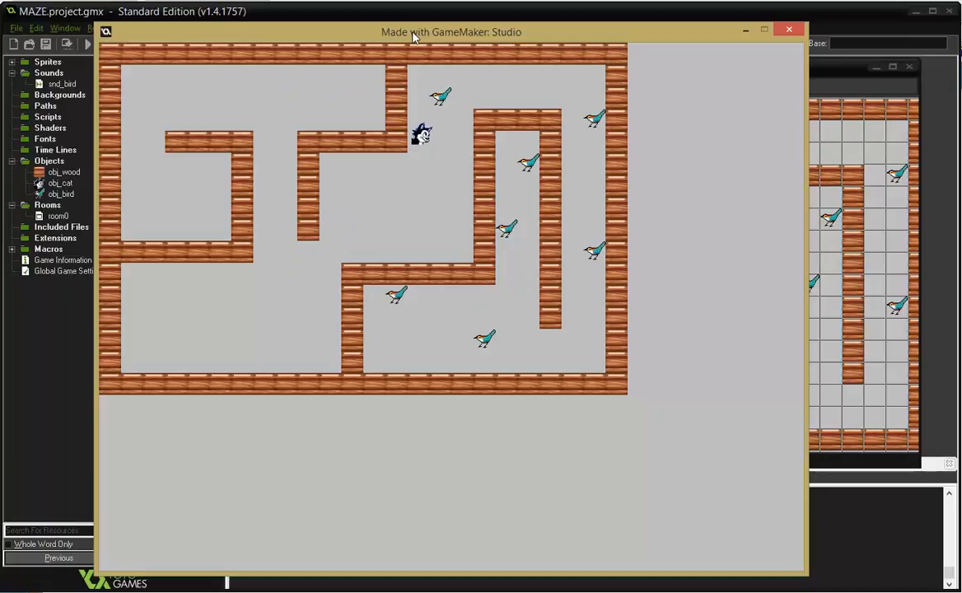